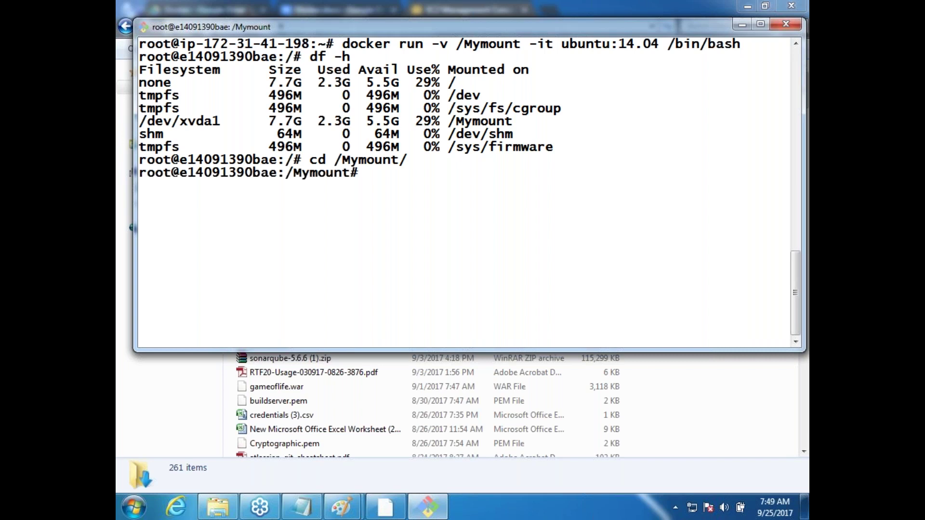
Create an empty file named 1.txt in the container's /Mymount directory using touch.
text(touch 1.txt)
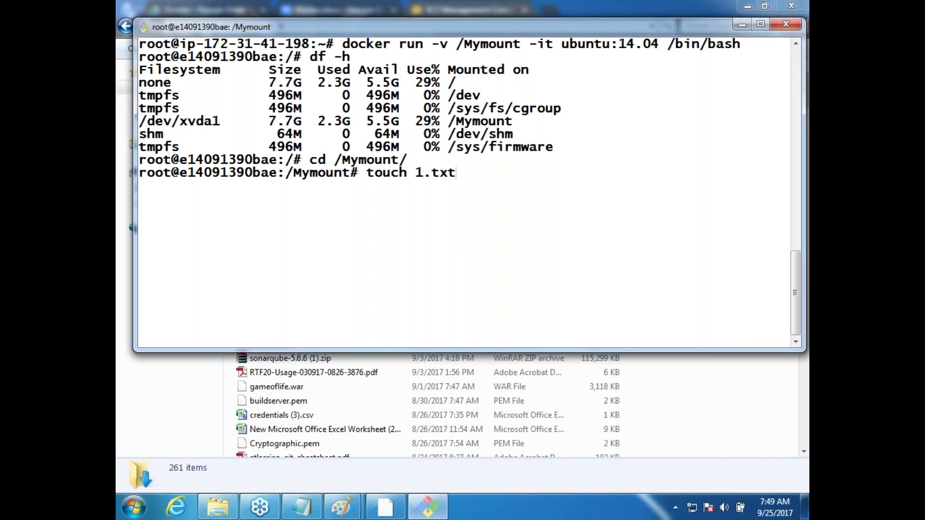
key(Return)
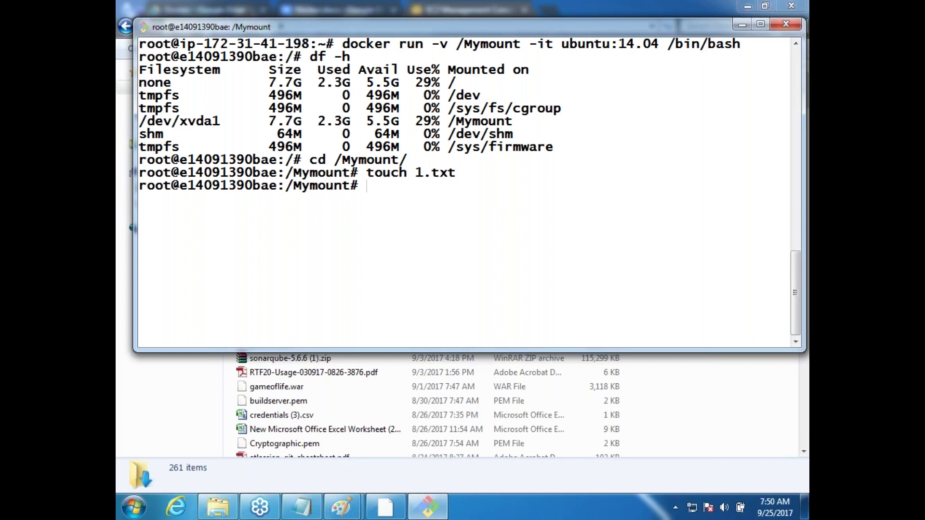
Minimize the container terminal and open a second Git Bash session in the Downloads folder.
click(742, 27)
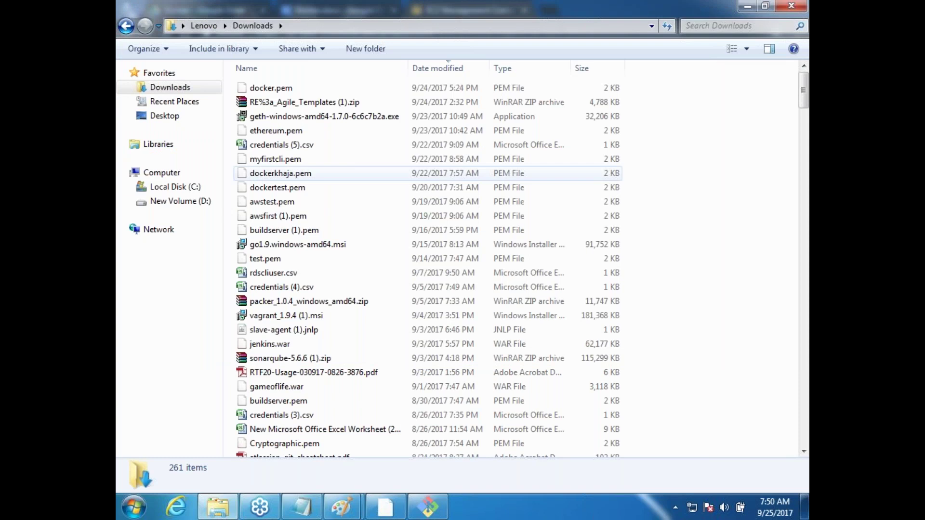
right_click(654, 235)
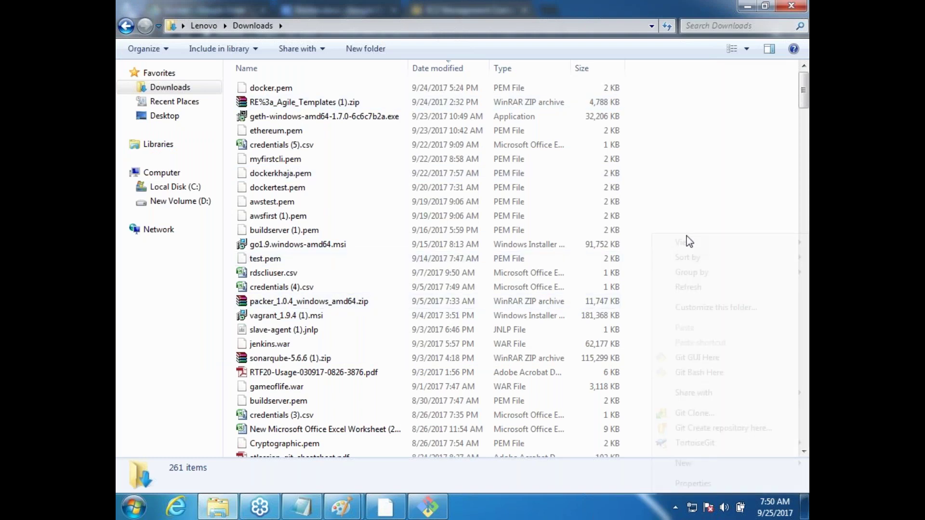
click(699, 372)
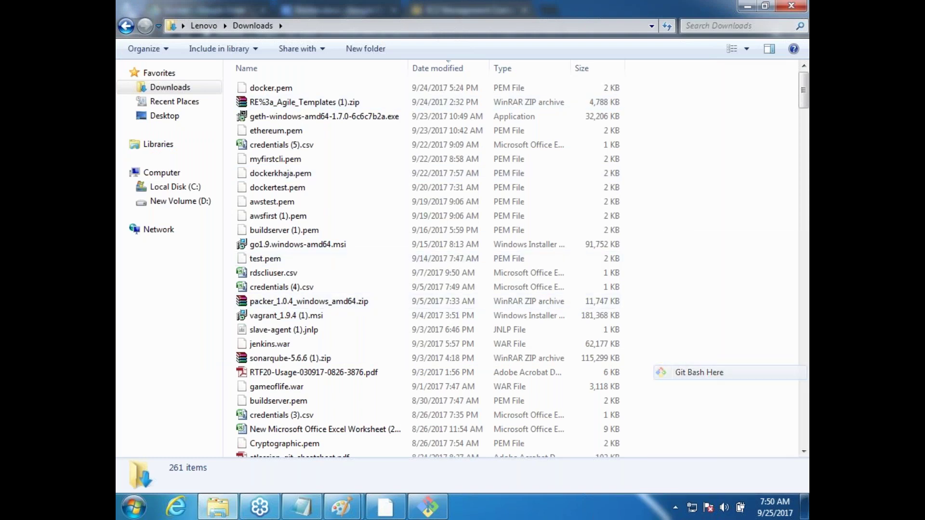
right_click(230, 107)
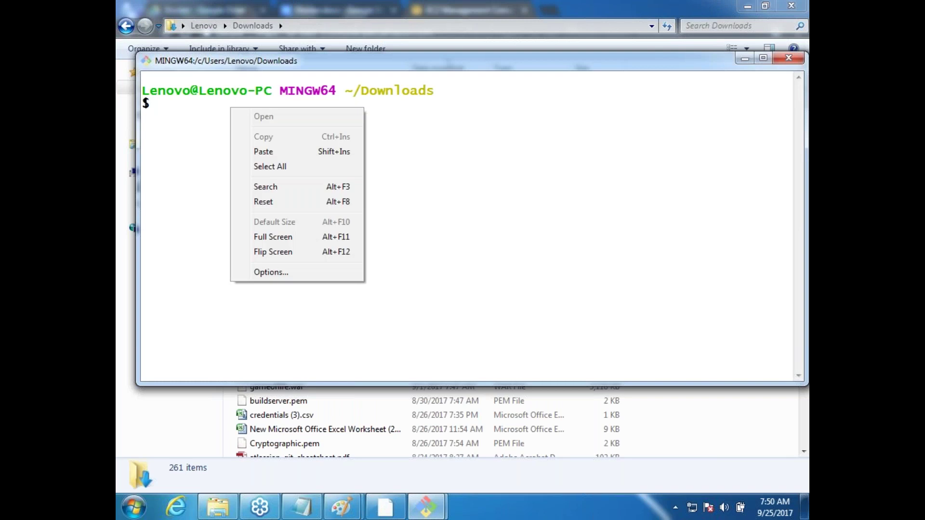
click(279, 150)
key(BackSpace)
key(BackSpace)
key(BackSpace)
key(BackSpace)
key(BackSpace)
key(BackSpace)
key(BackSpace)
key(BackSpace)
key(BackSpace)
key(BackSpace)
key(BackSpace)
key(BackSpace)
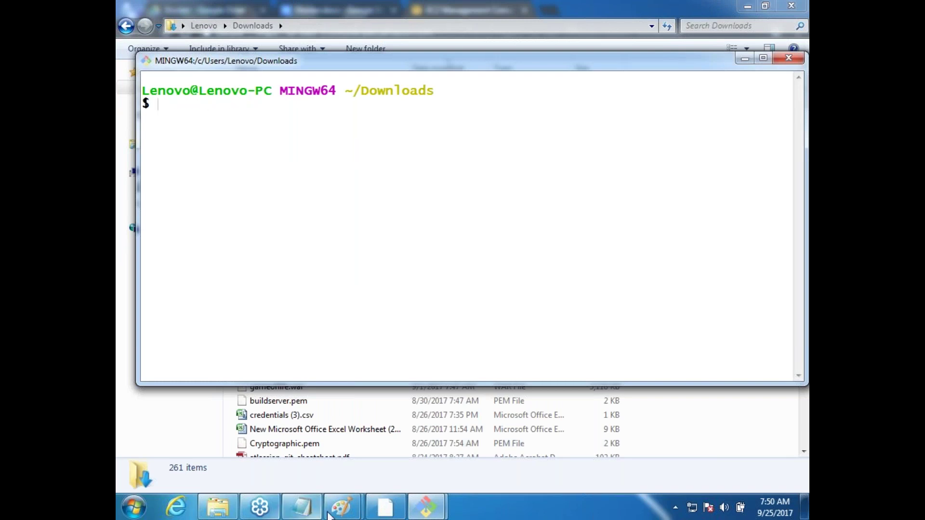
Copy the example ssh command from the browser's EC2 connection instructions and use it in the new Git Bash terminal to connect.
click(404, 512)
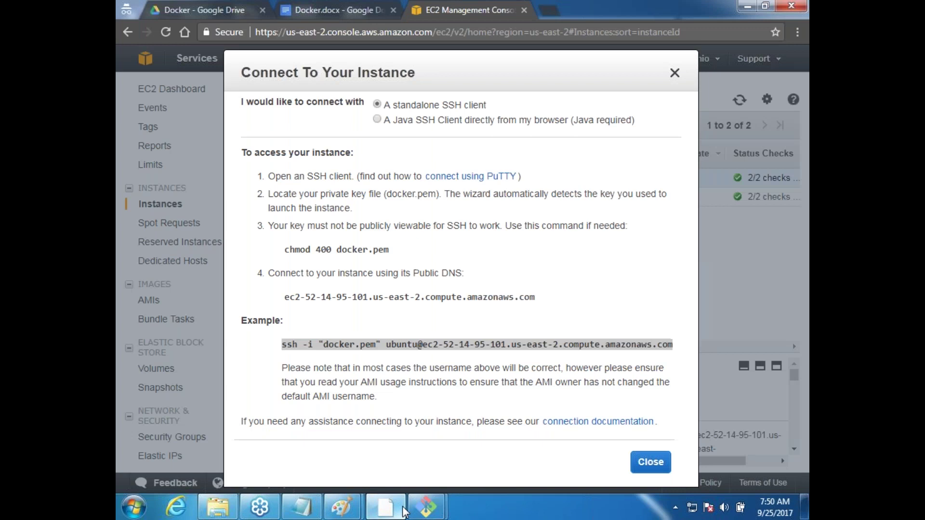
right_click(455, 350)
click(491, 359)
key(alt+Tab)
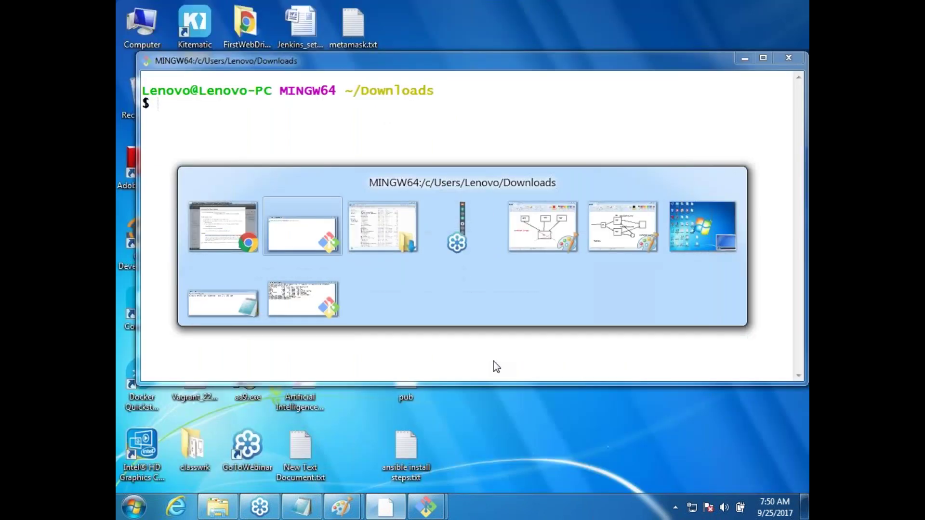
right_click(304, 161)
click(336, 204)
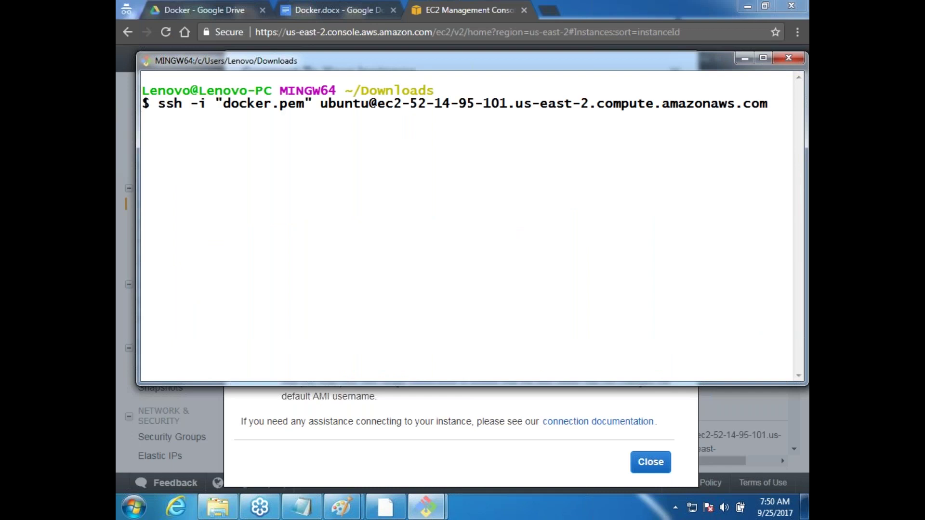
Switch to a root shell on the Docker host with sudo -i and clear the terminal.
text(sudo -i)
key(Return)
key(ctrl+l)
List the running containers on the host with docker ps.
text(docker in)
key(BackSpace)
key(BackSpace)
text(ps)
key(Return)
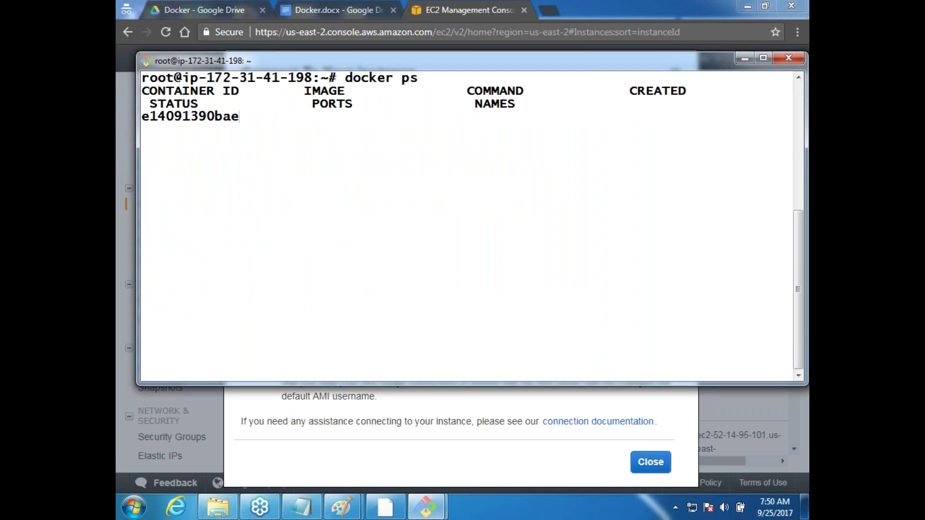
Copy the ID of the running ubuntu:14.04 container and run docker inspect on it from a cleared terminal.
double_click(202, 117)
right_click(202, 120)
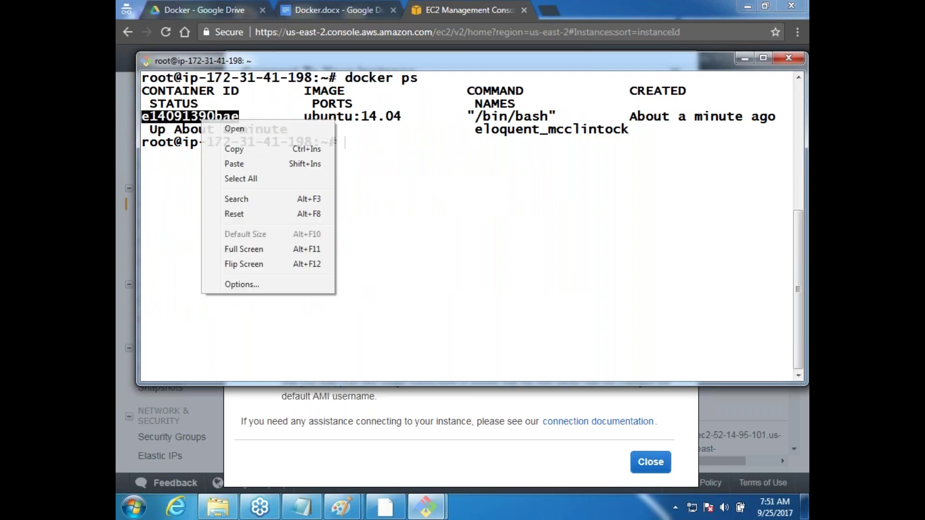
click(243, 150)
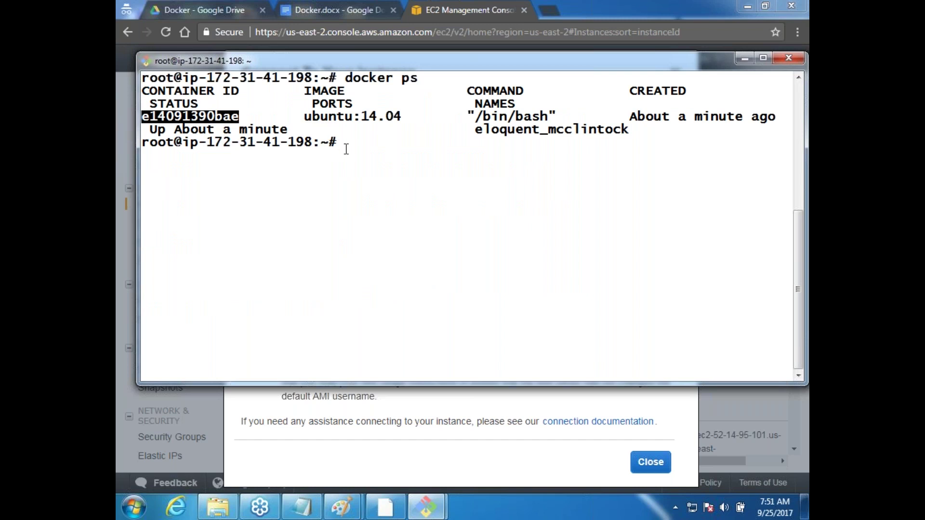
key(ctrl+l)
text(docke)
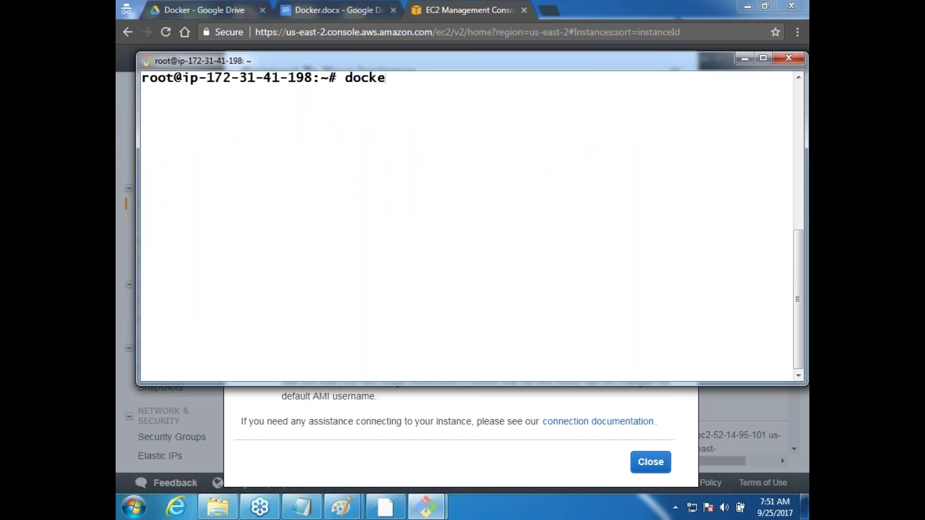
text(r inspect)
key(shift+Insert)
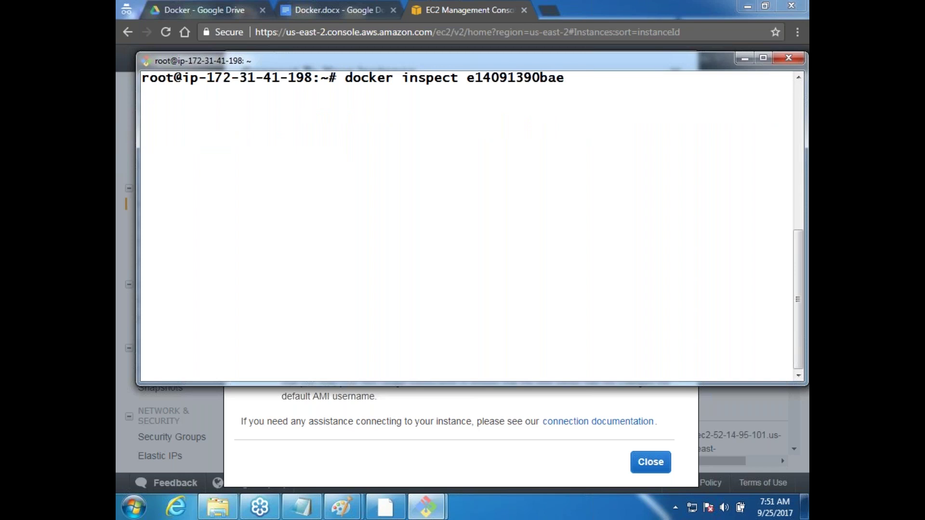
key(Return)
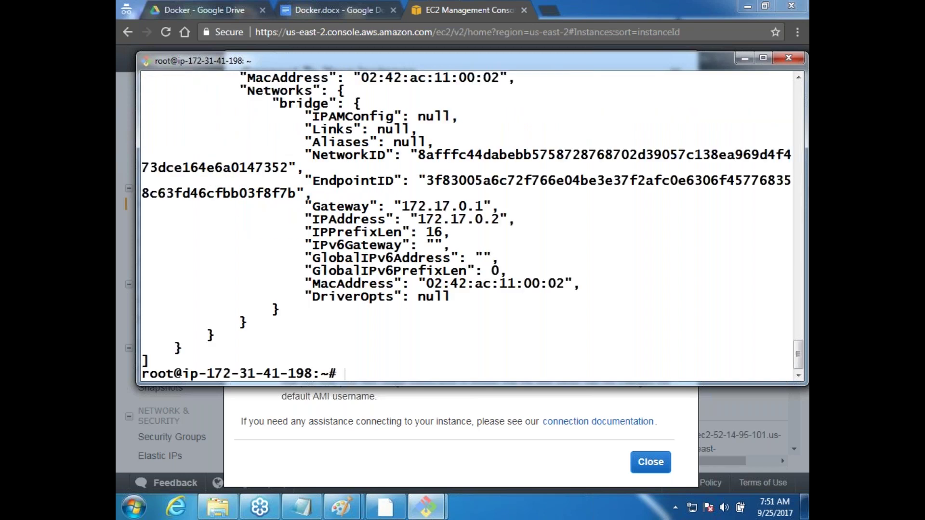
Find the Mounts section in the inspect output and copy the volume's Source path ending in /_data.
drag(797, 355, 797, 310)
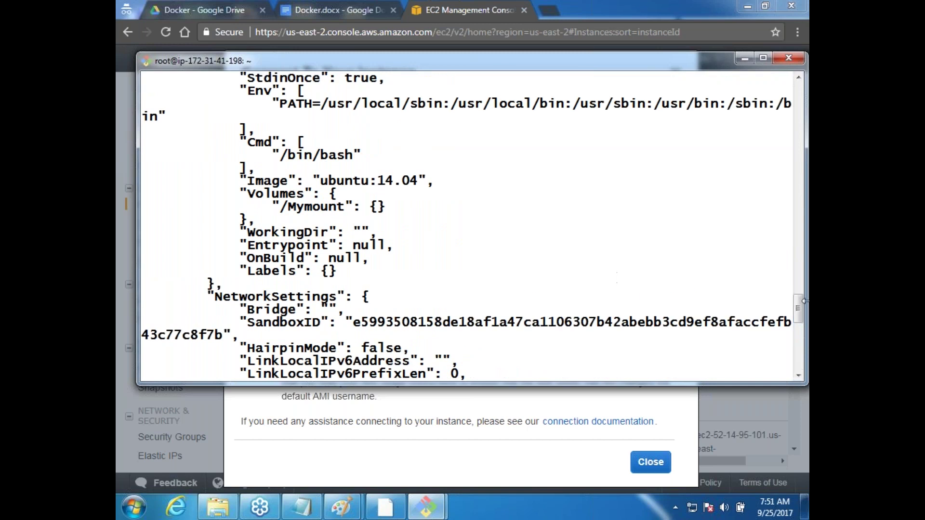
drag(798, 322, 793, 284)
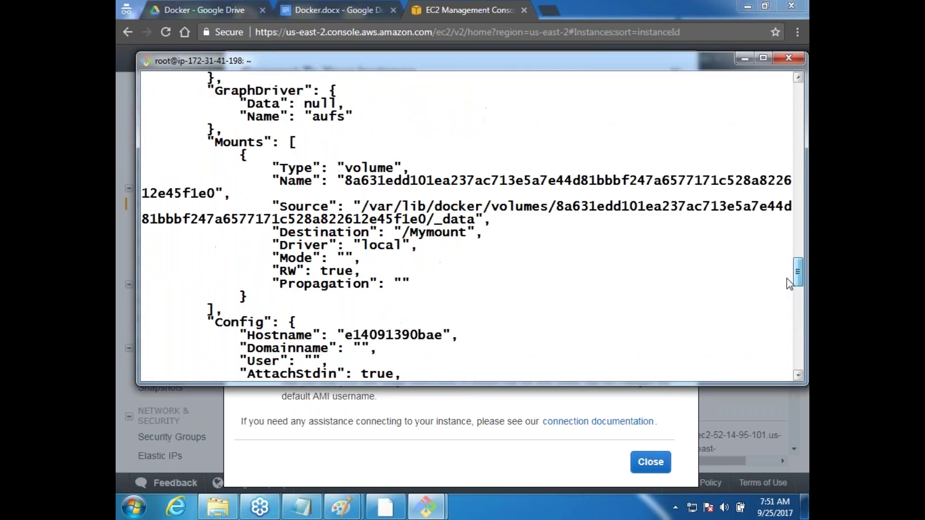
drag(361, 207, 470, 222)
right_click(445, 218)
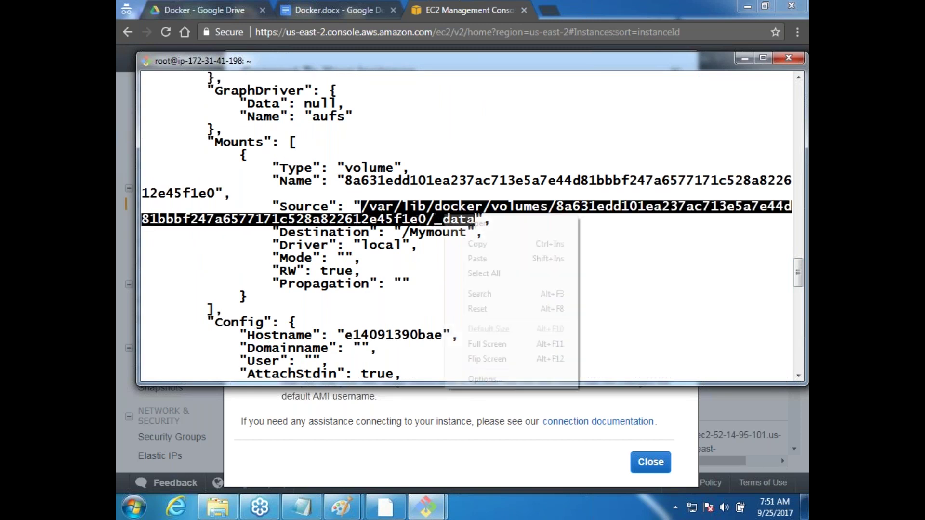
click(477, 244)
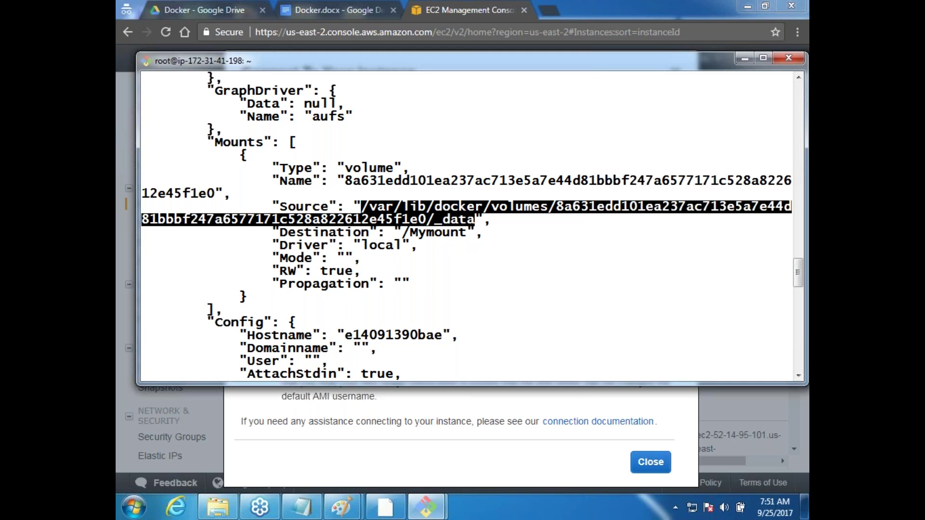
Change into the copied volume source directory under /var/lib/docker/volumes with cd.
drag(800, 273, 808, 351)
text(cd)
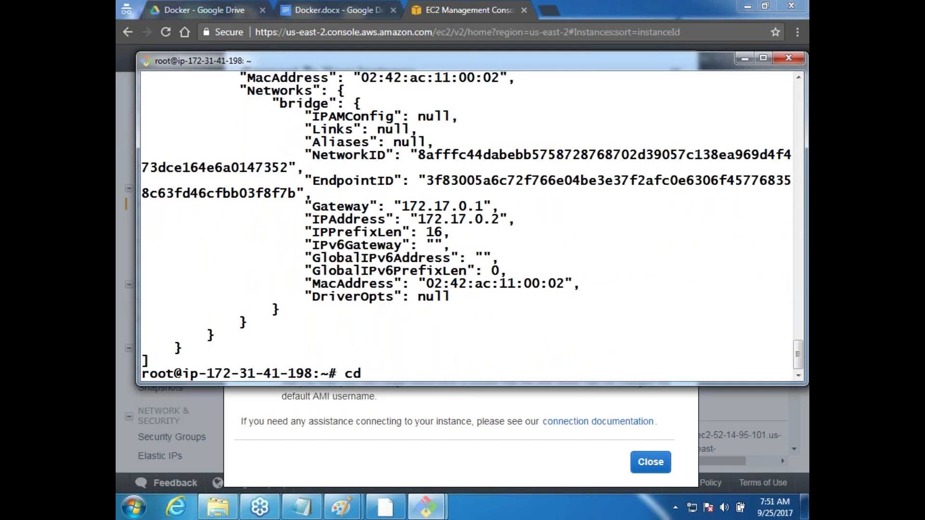
right_click(489, 337)
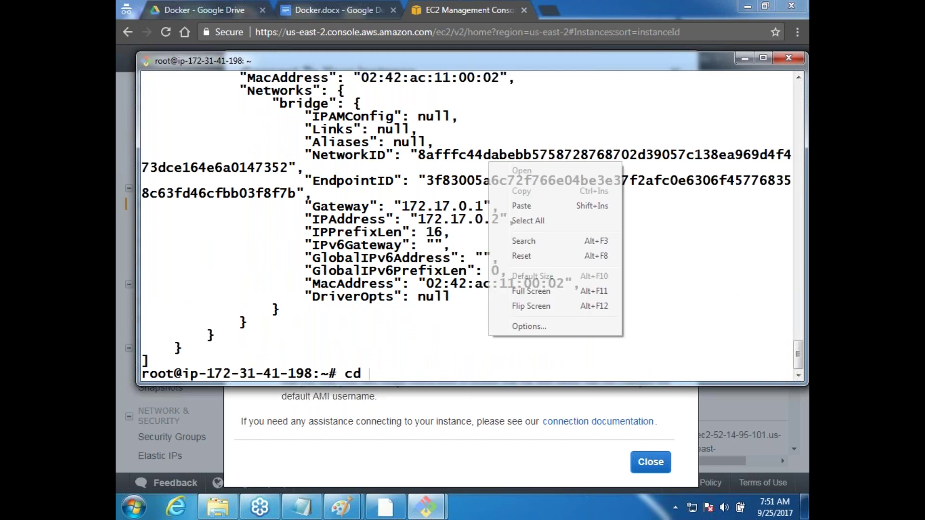
click(549, 206)
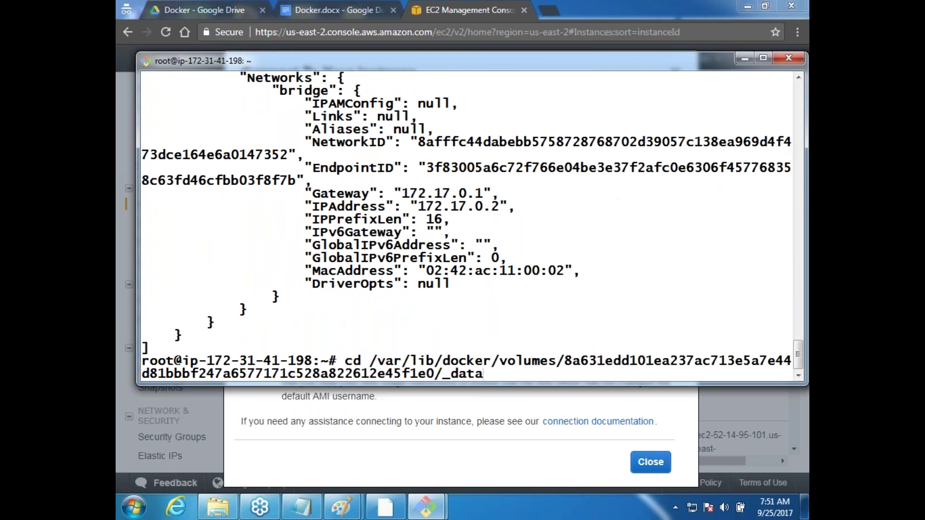
key(Return)
Clear the terminal and list the contents of the volume's _data directory with ls.
key(ctrl+l)
text(ls)
key(Return)
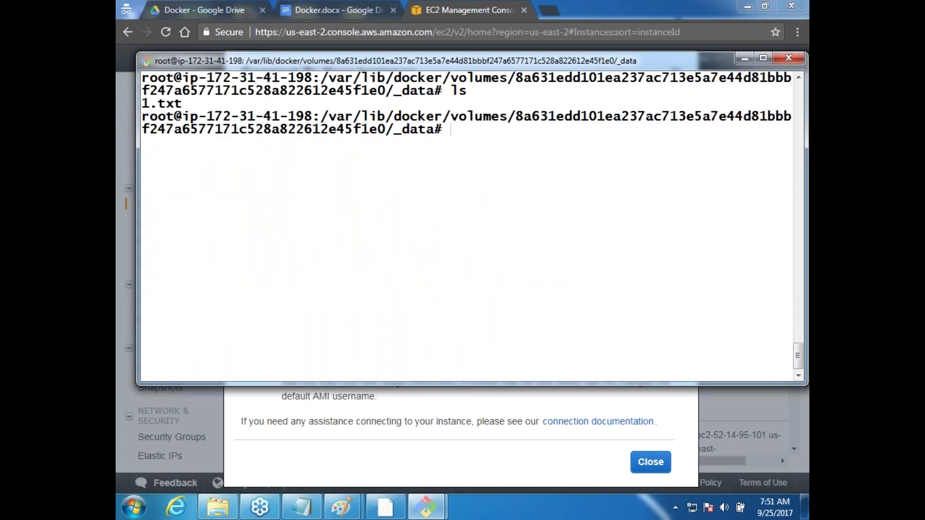
Edit 1.txt in vi on the host, enter the text "hello", and save and quit.
text(vi 1.txt)
key(Return)
key(i)
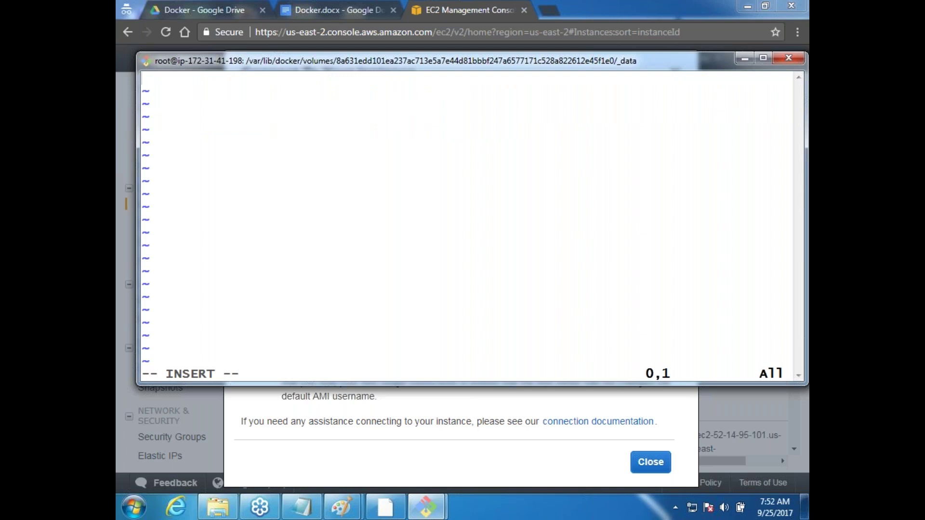
text(hellp)
key(BackSpace)
text(o)
key(Escape)
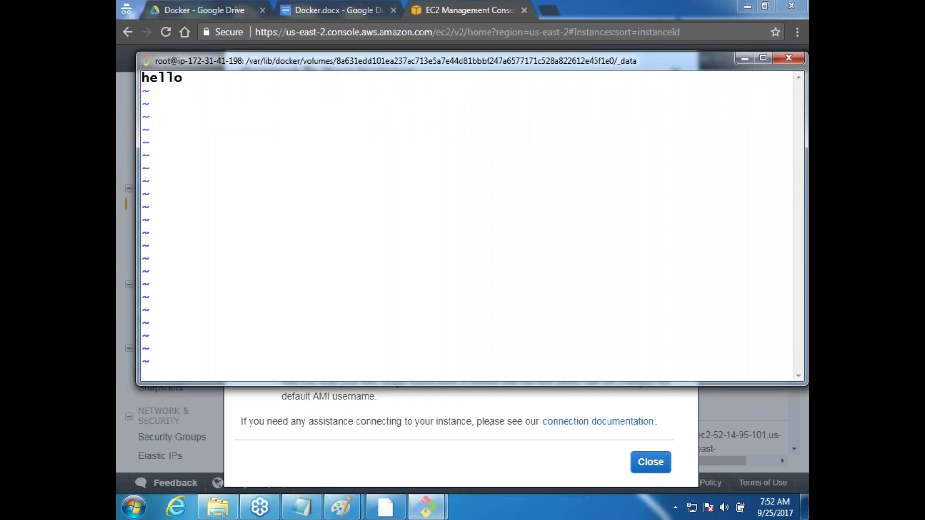
text(:wq)
key(Return)
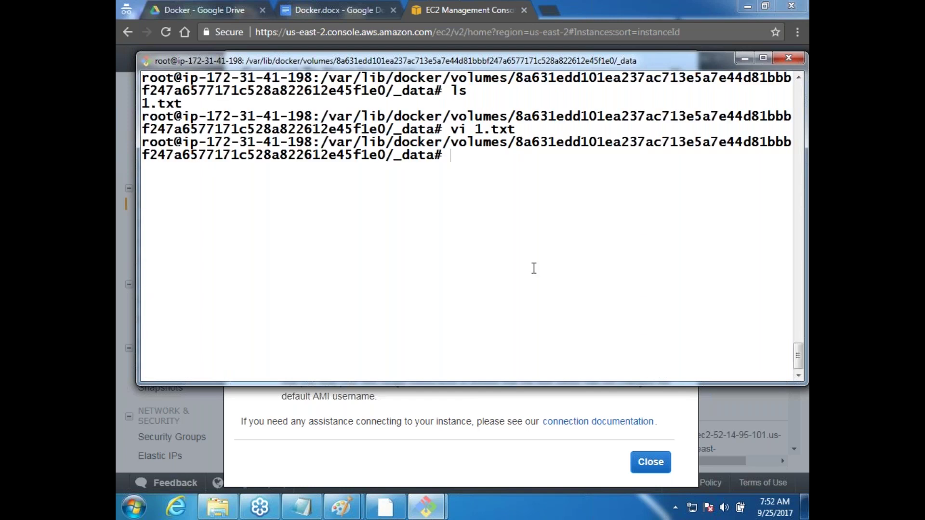
Return to the container terminal and display the contents of 1.txt in /Mymount with cat.
mouse_move(427, 507)
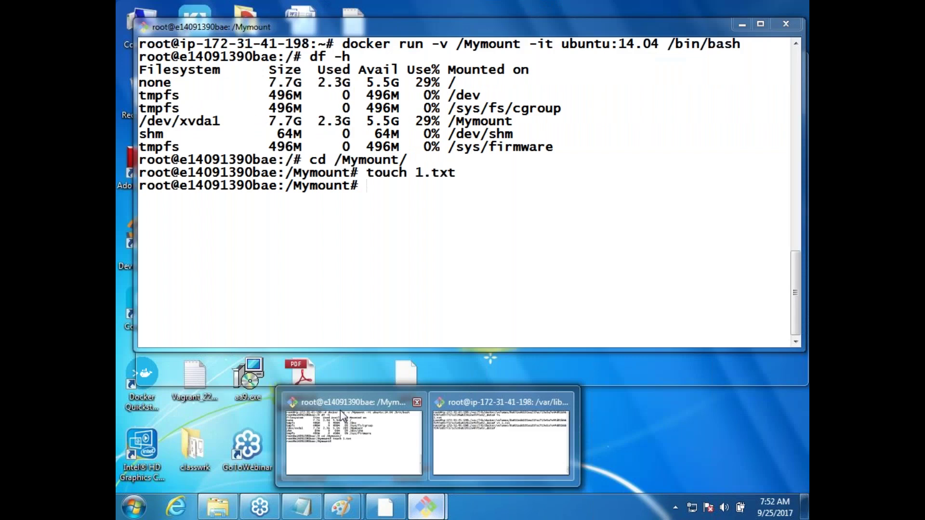
click(340, 410)
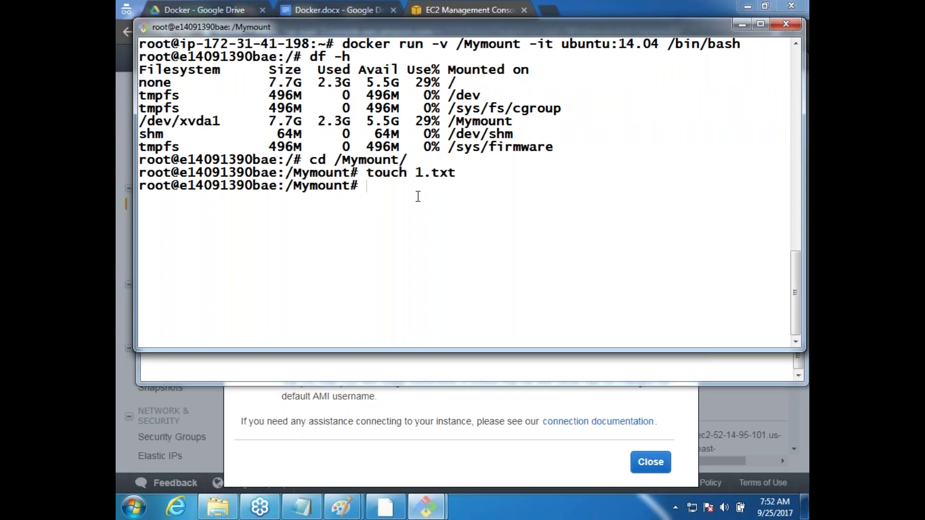
text(cat 1.txt)
key(Return)
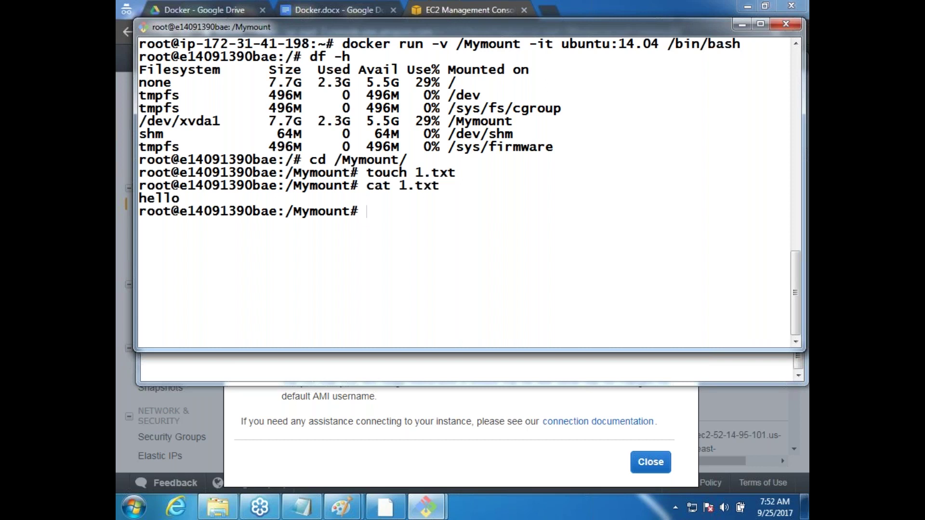
Switch to the host terminal and create an empty file named 2.txt in the volume's _data directory.
click(376, 367)
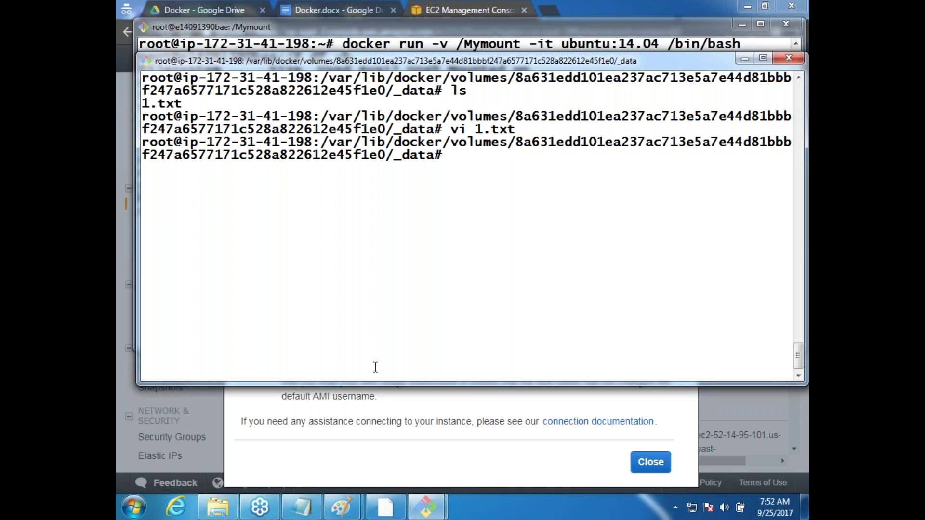
text(touch 2.t)
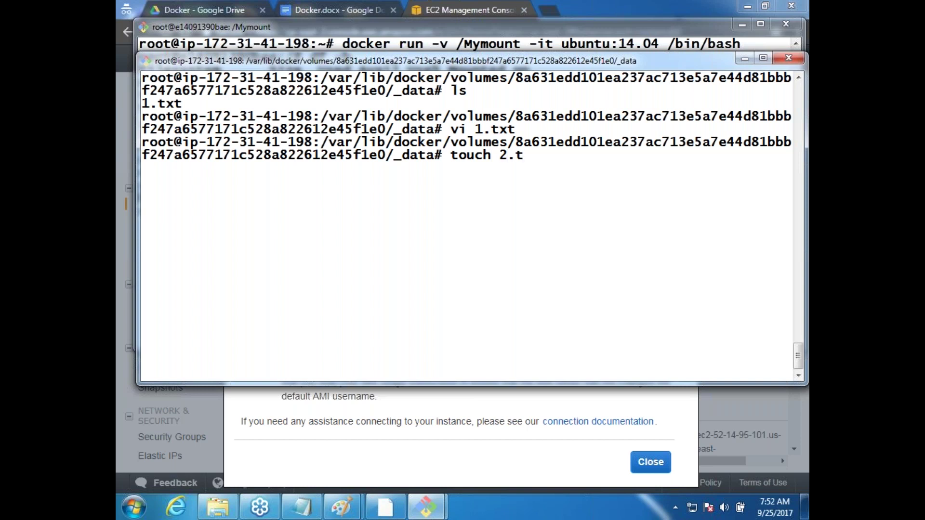
text(xt)
key(Return)
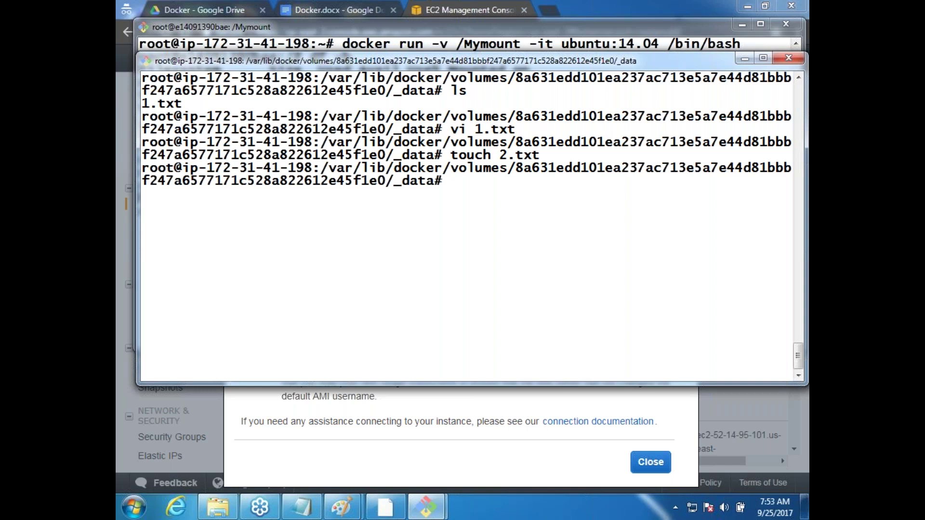
Go back to the container terminal and list the files in /Mymount with ls.
key(alt+Tab)
text(ls)
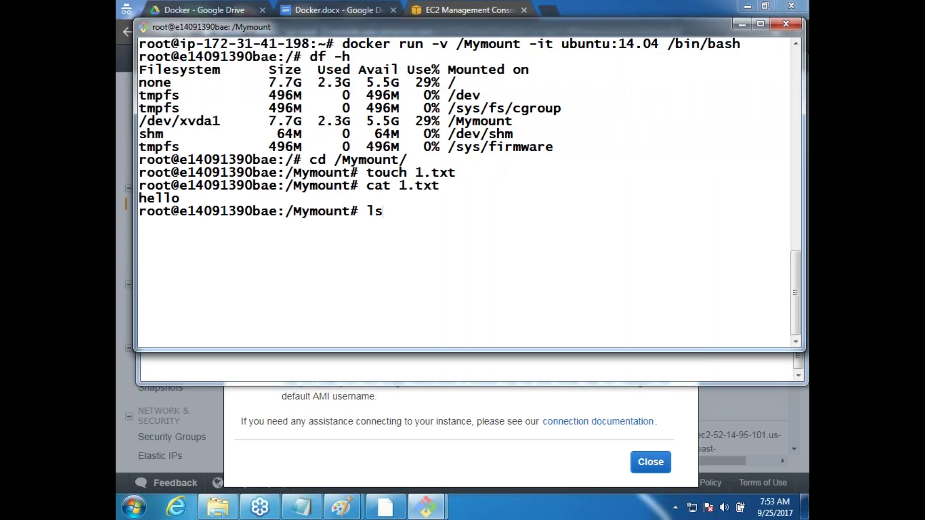
key(Return)
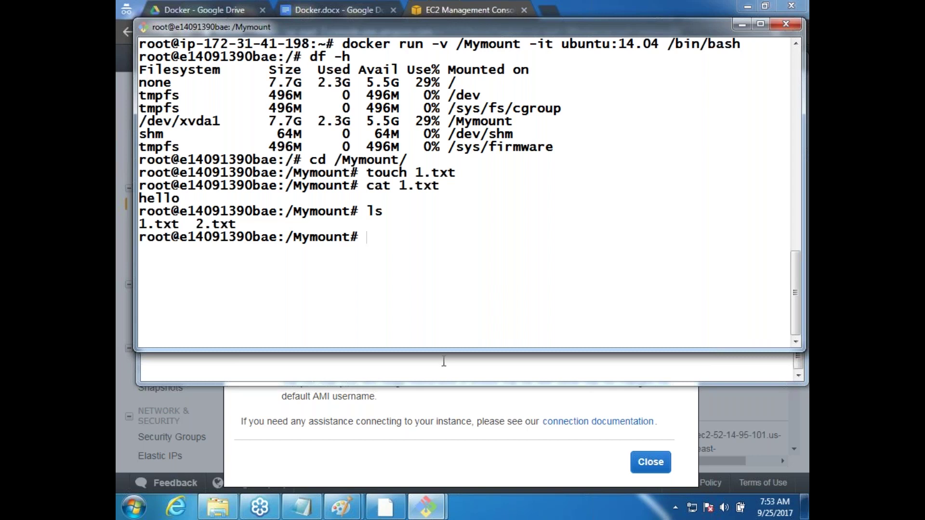
In the host terminal, list the Docker volumes with docker volume ls and display the usage help for docker volume.
key(alt+Tab)
text(docker v)
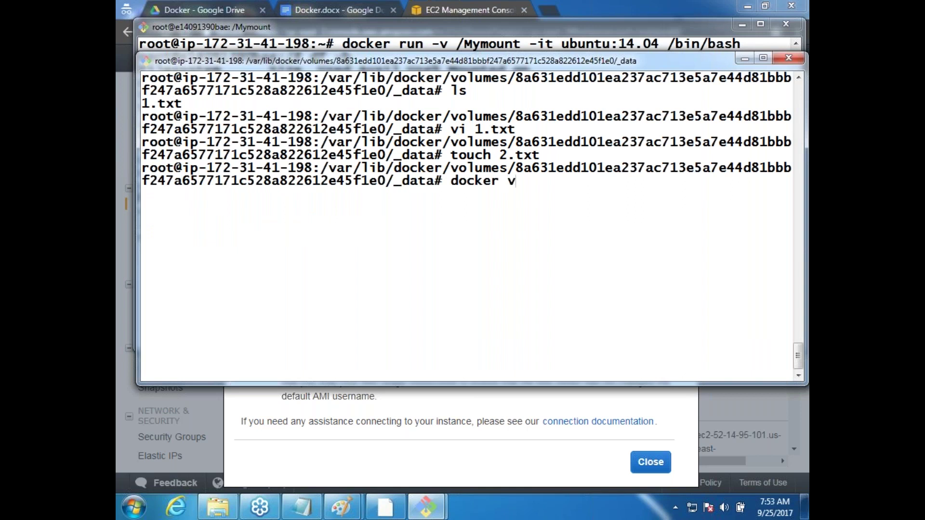
text(olumes)
key(BackSpace)
text(ls)
key(Return)
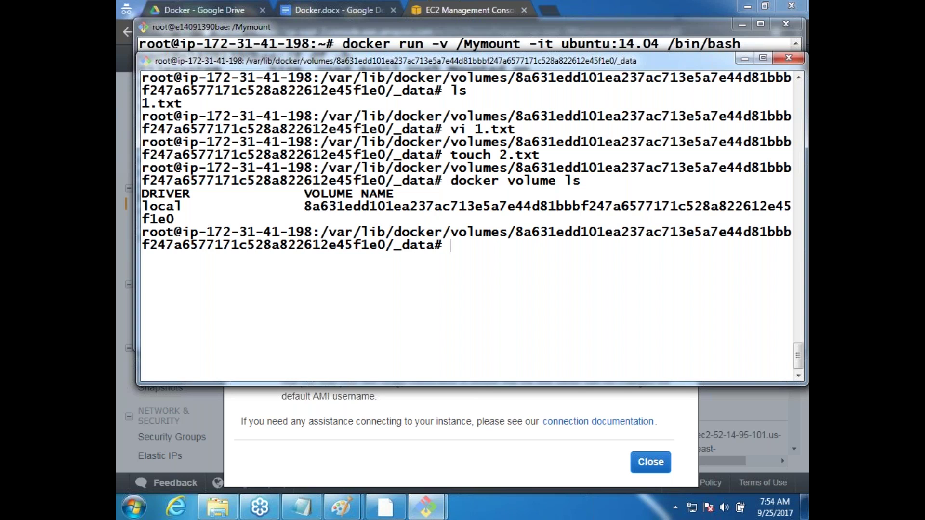
text(docker volume)
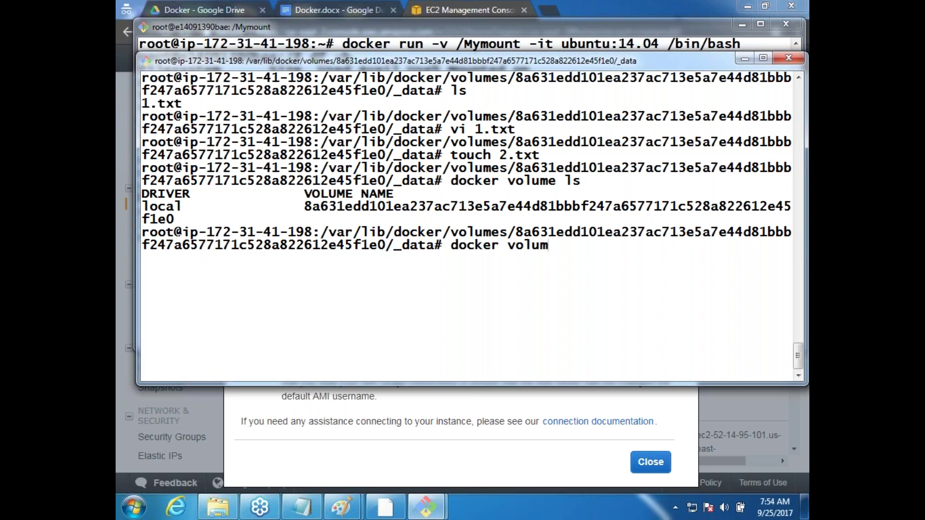
key(Return)
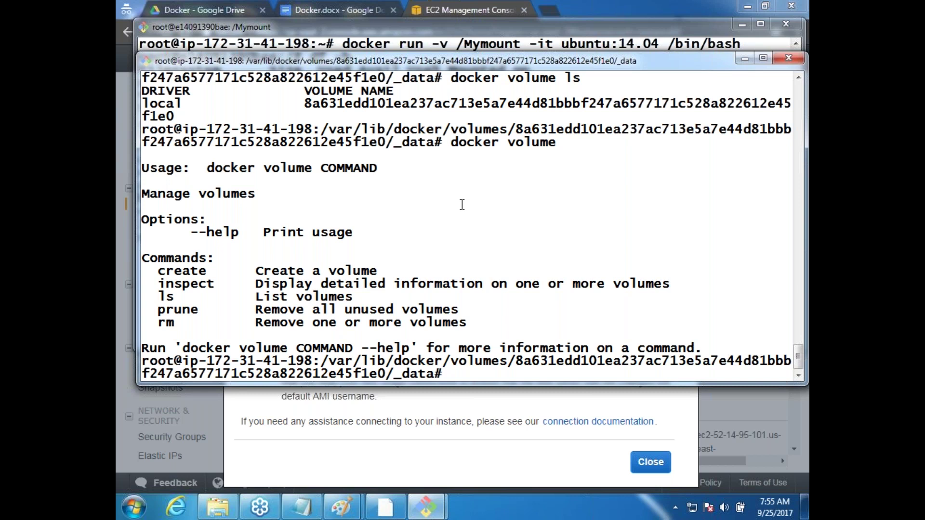
Switch to the container terminal and exit the container's shell to return to the host prompt.
click(552, 31)
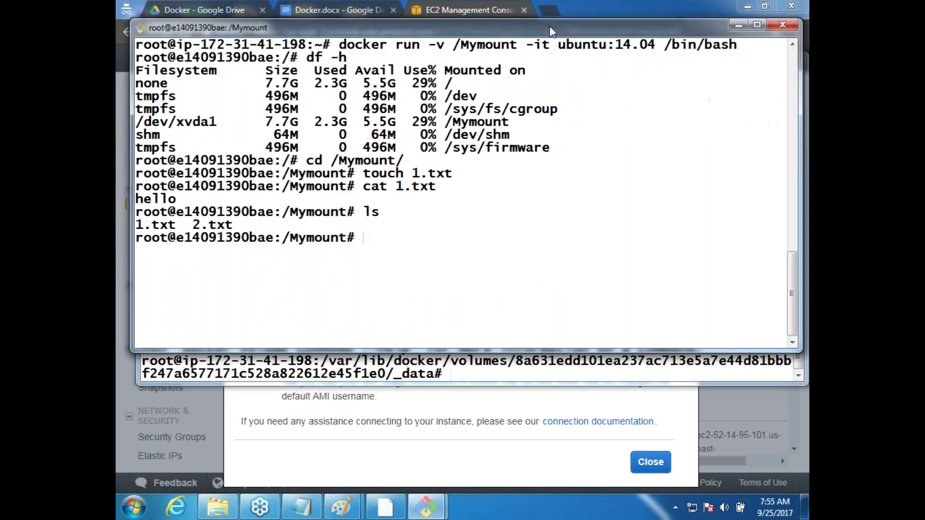
text(exit)
key(Return)
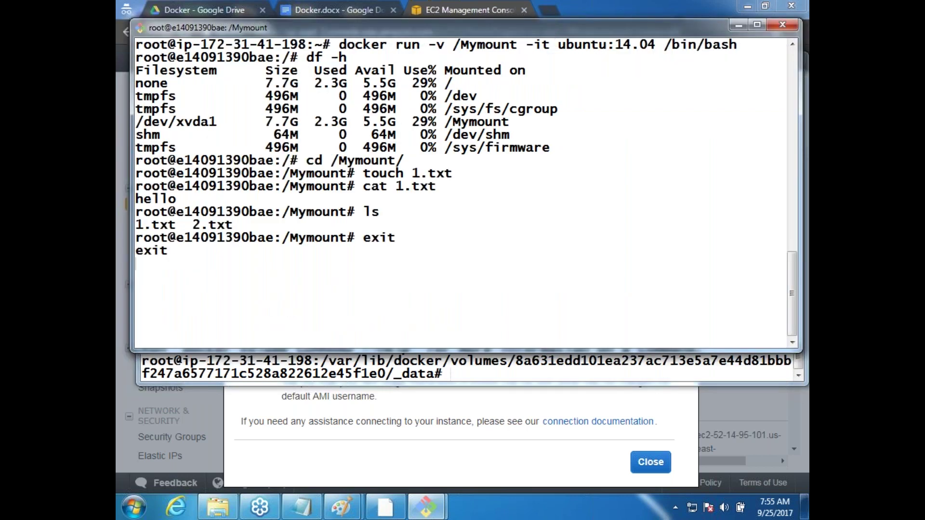
List the running containers with docker ps in the terminal where the container was exited.
text(exit)
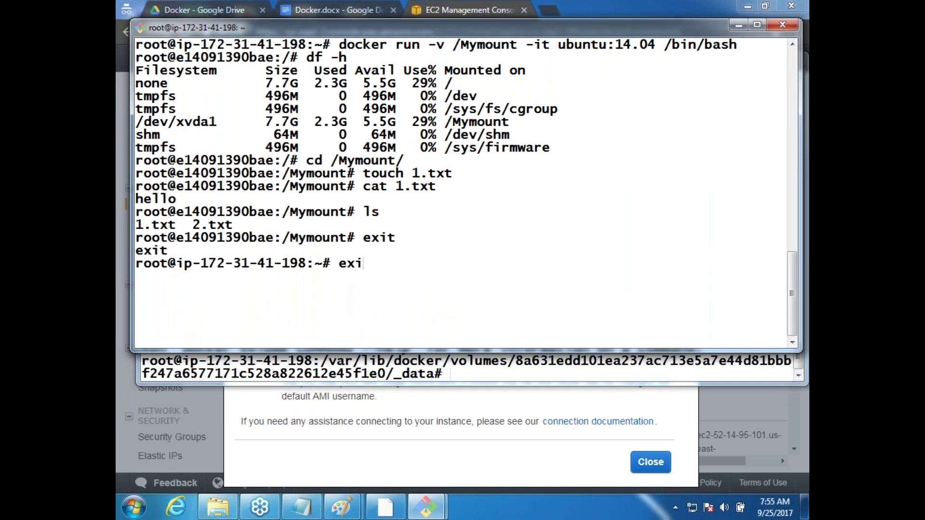
key(BackSpace)
key(BackSpace)
key(BackSpace)
key(BackSpace)
text(docker ps)
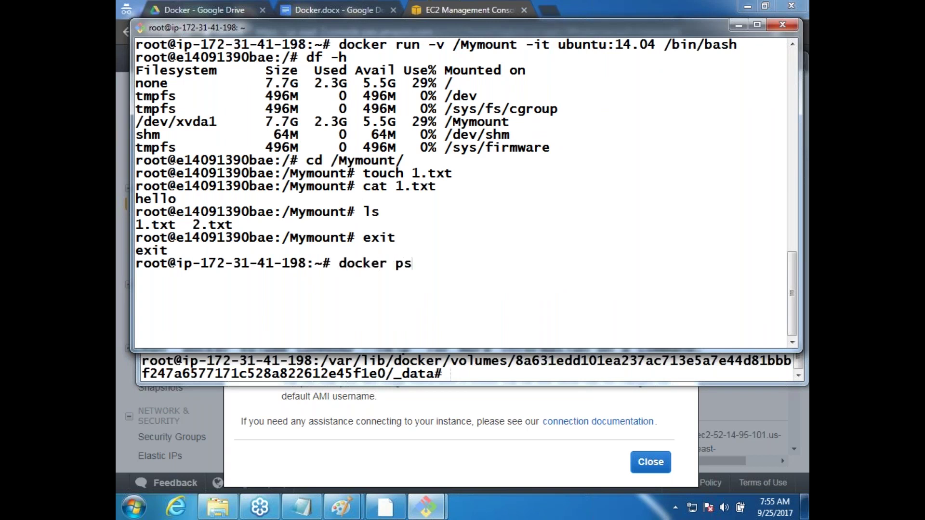
key(Return)
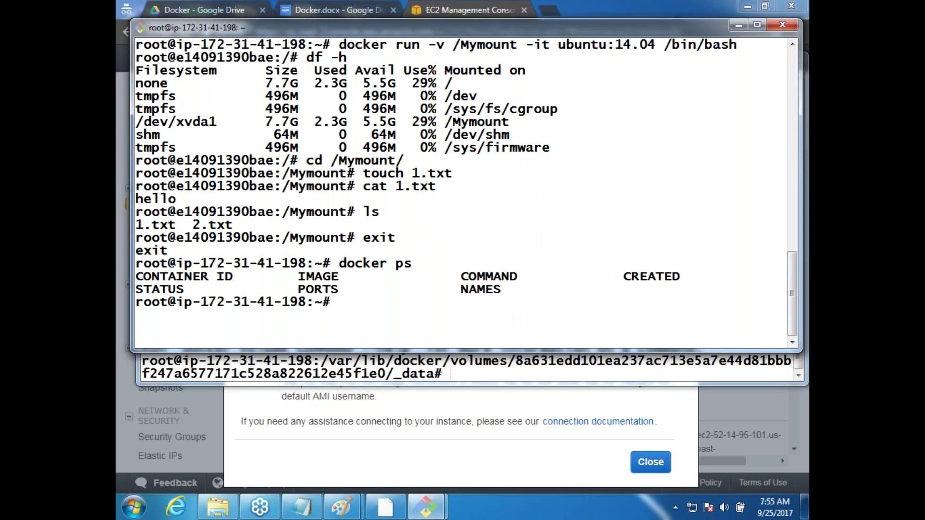
Clear the terminal and start an interactive ubuntu:14.04 container running /bin/bash with a volume mounted at /jenkins.
key(ctrl+l)
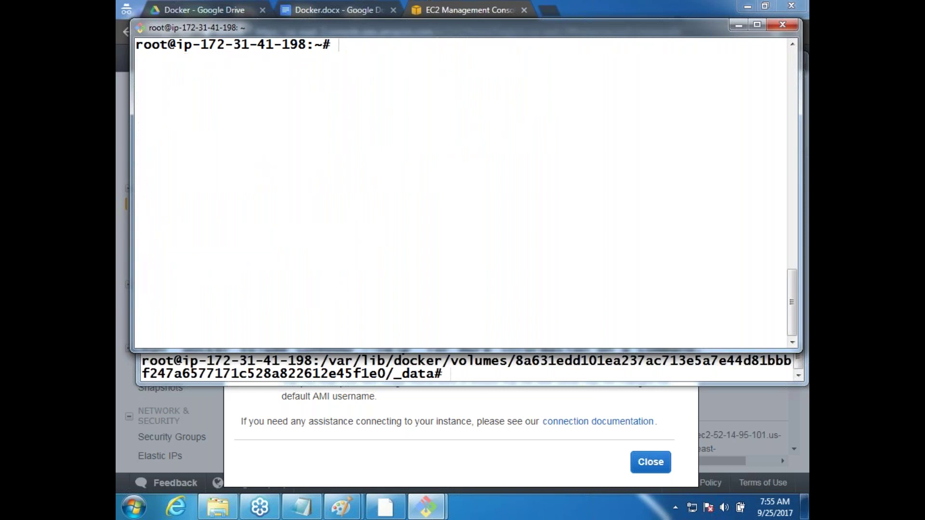
text(docker run -v /Mymount -it ubuntu:14.04 /bin/bash)
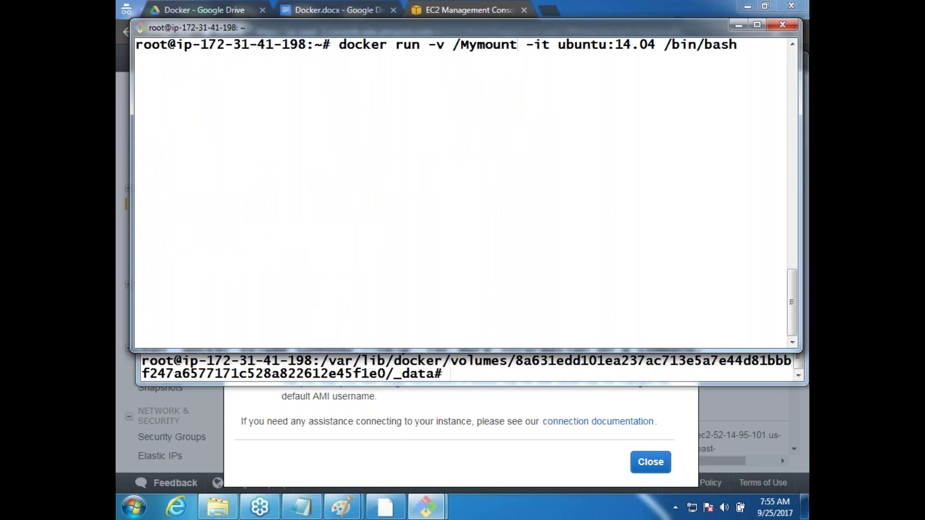
key(BackSpace)
key(BackSpace)
key(BackSpace)
key(BackSpace)
key(BackSpace)
key(BackSpace)
key(BackSpace)
key(BackSpace)
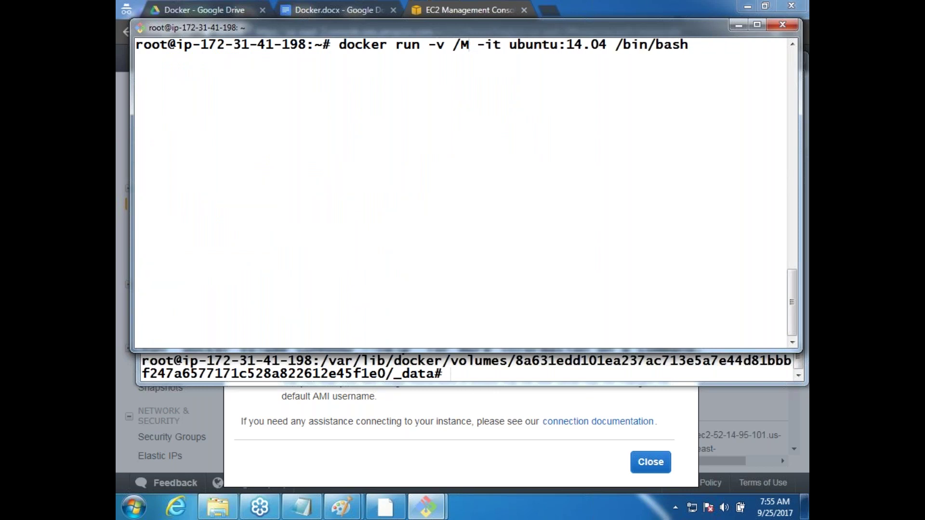
text(/)
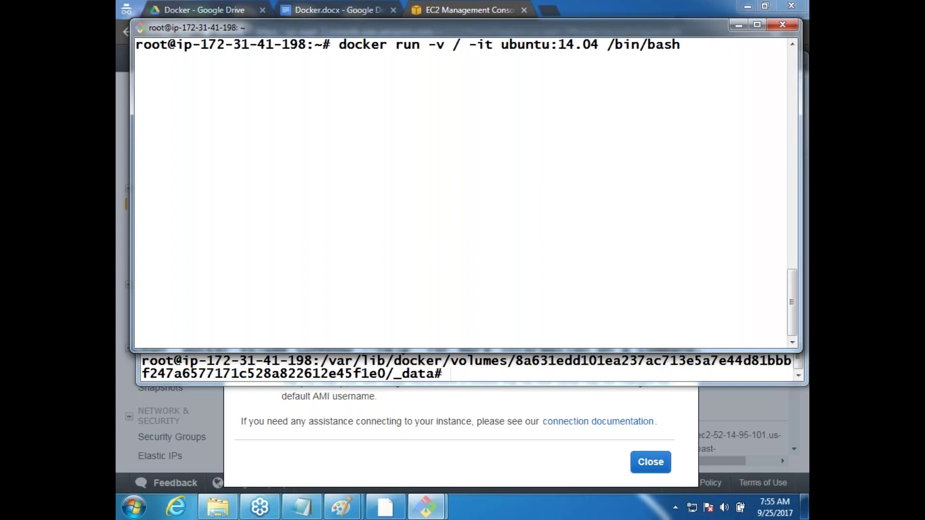
text(jenkins)
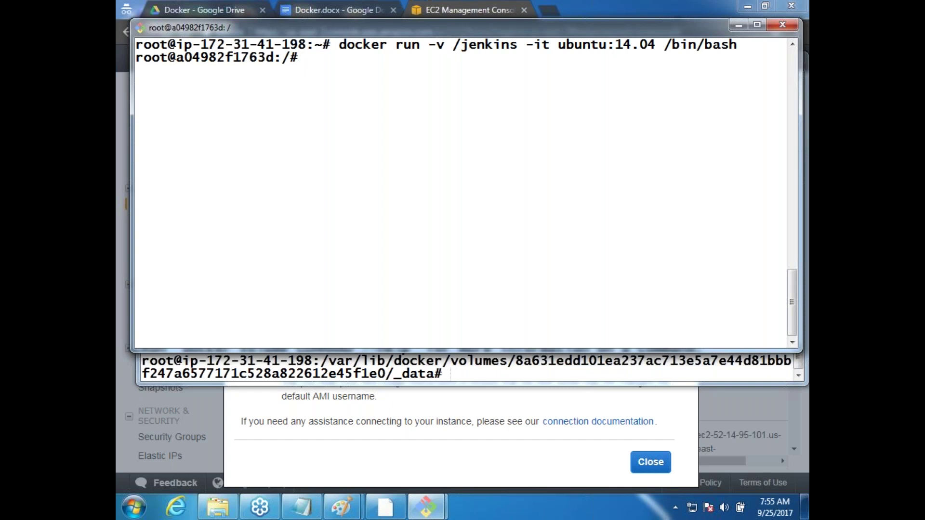
Show the new container's mounted filesystems with df -h, and list the Docker volumes from the cleared host terminal.
text(df -h)
key(Return)
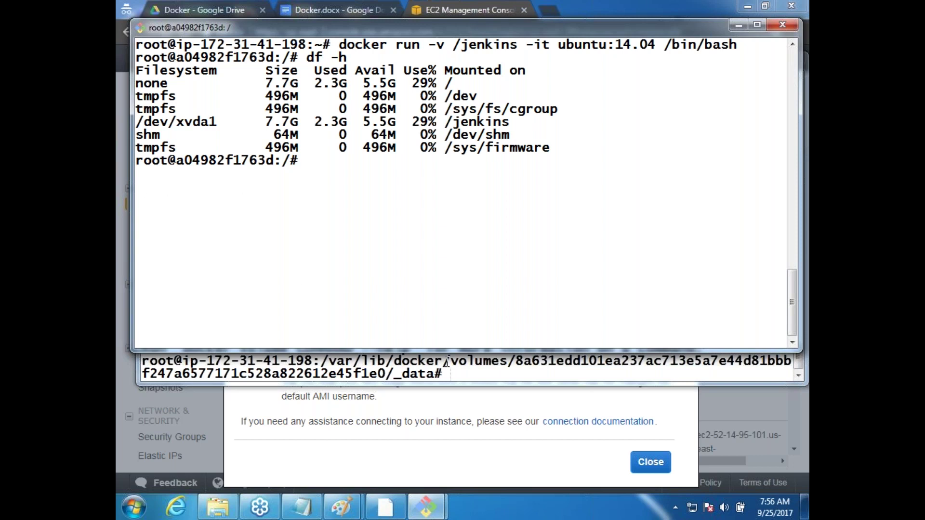
click(463, 365)
key(ctrl+l)
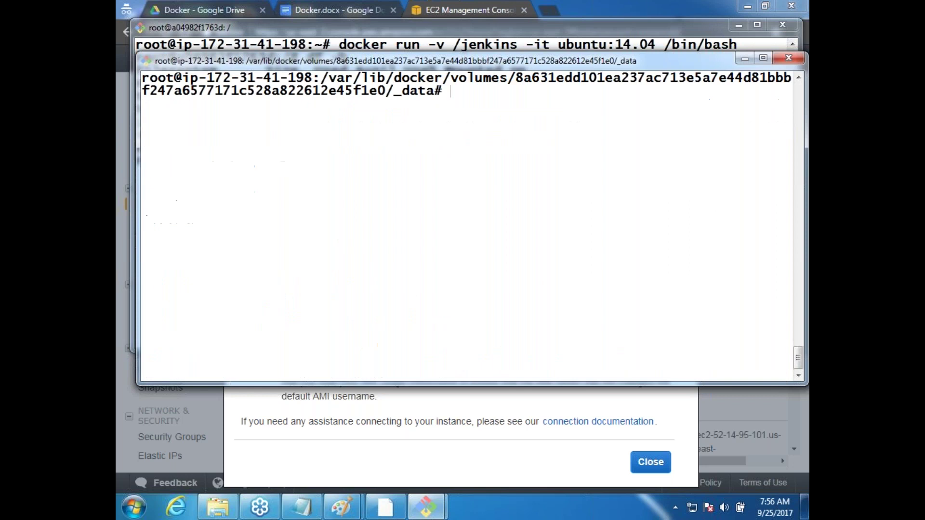
text(docker volume ls)
key(Return)
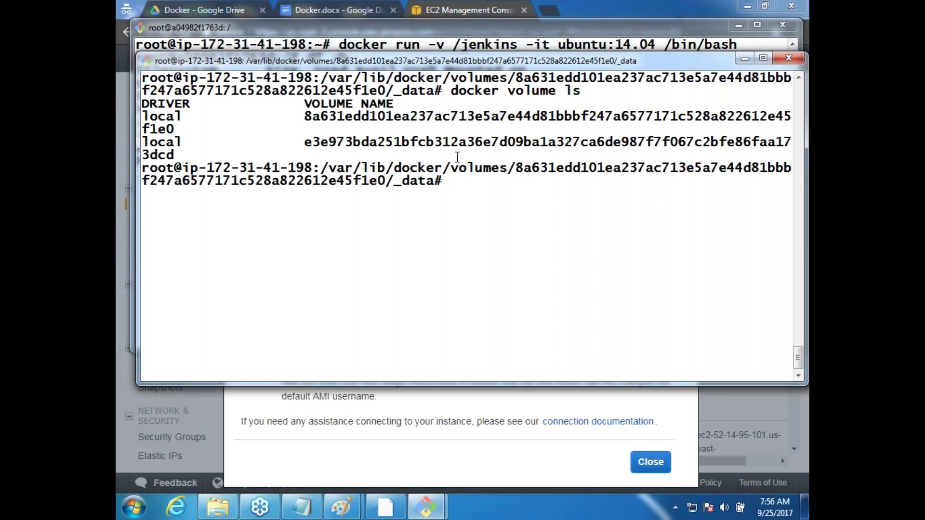
Clear the host terminal, list the running containers with docker ps, and copy the ID of the ubuntu:14.04 container.
key(ctrl+l)
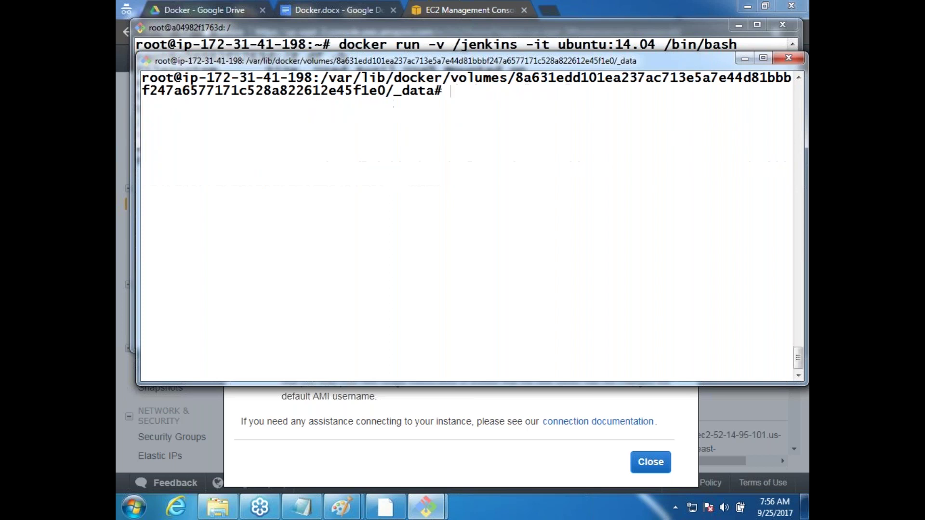
text(docker p)
text(s)
key(Return)
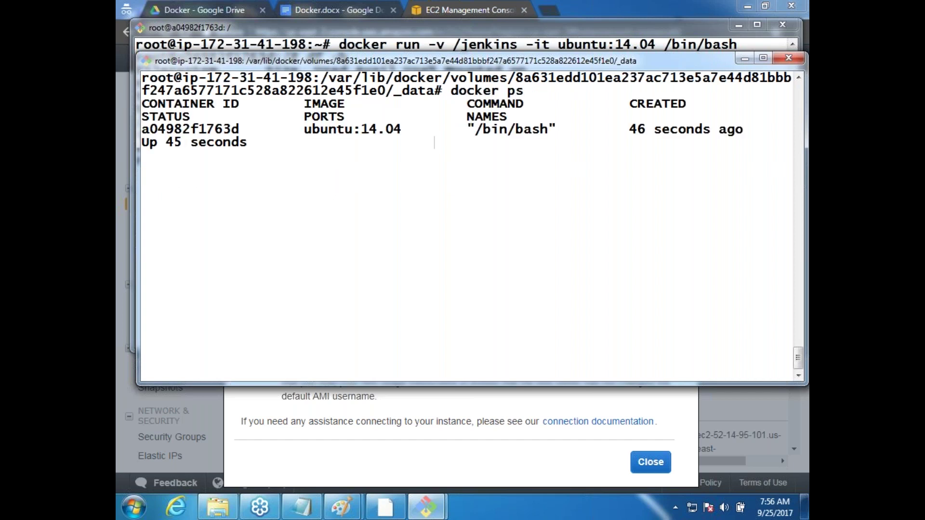
double_click(185, 116)
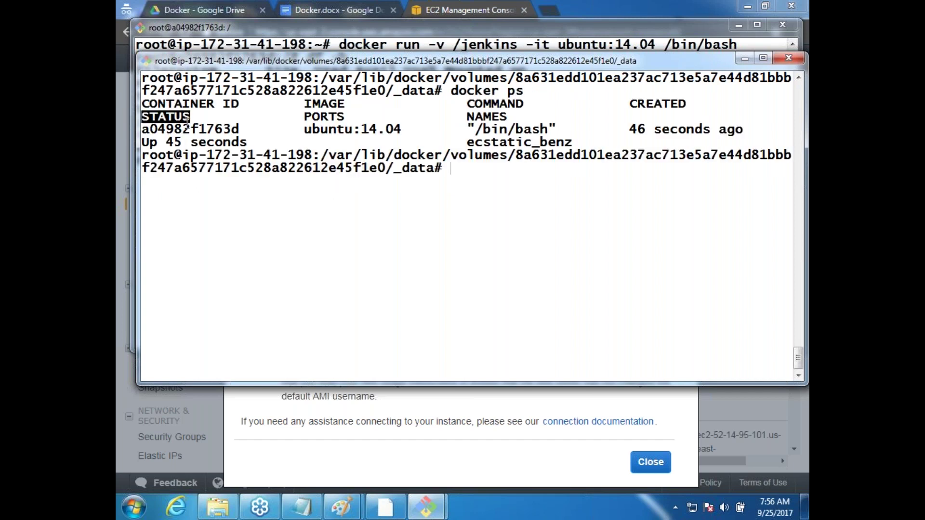
double_click(185, 129)
right_click(185, 129)
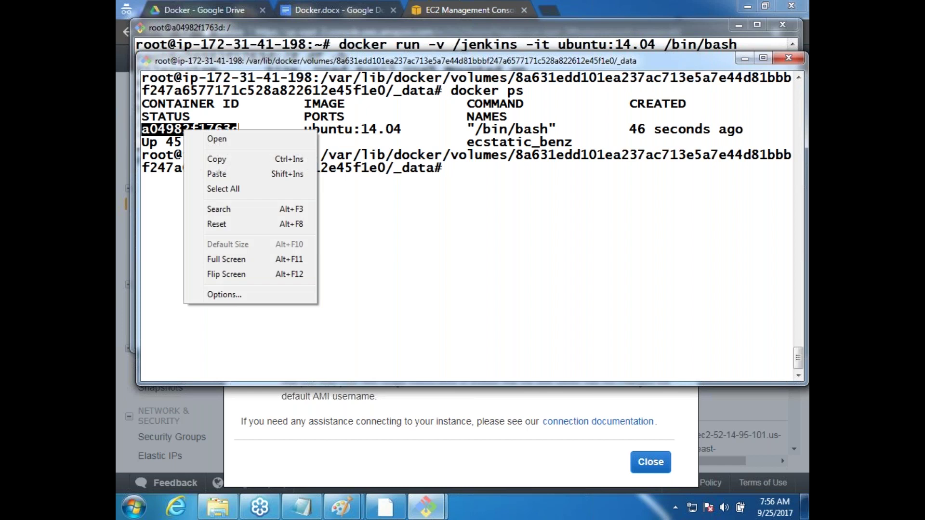
click(230, 160)
Run docker inspect on the host with the copied container ID.
click(512, 174)
text(docker inst)
key(BackSpace)
text(pect)
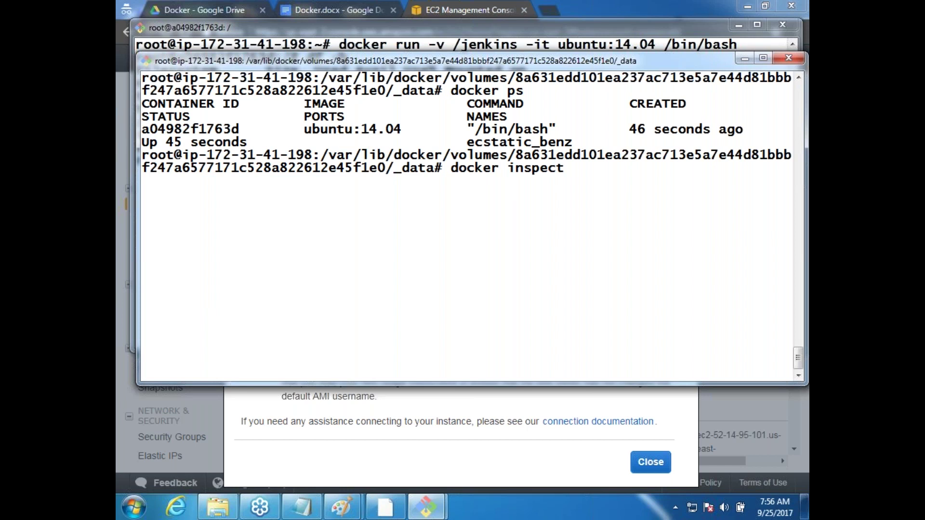
key(shift+Insert)
key(Return)
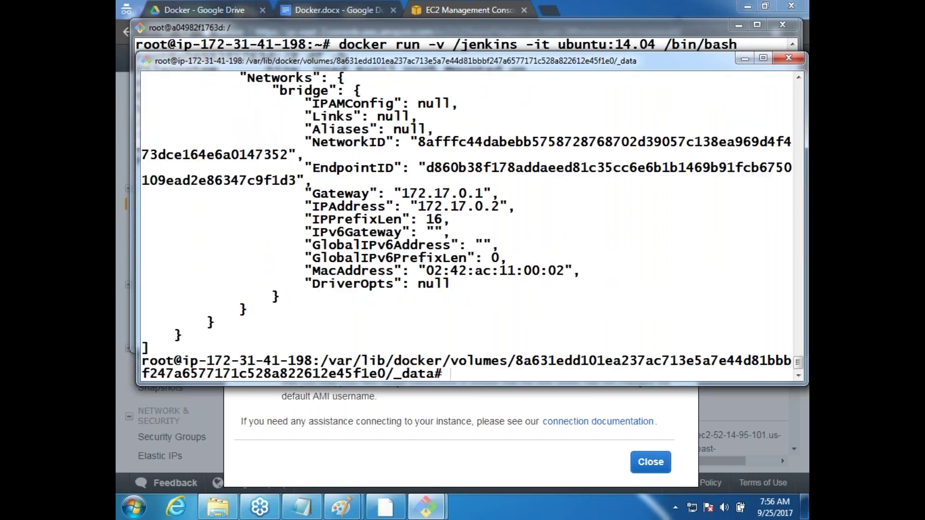
Examine the Mounts section of the inspect output for the host source path of the /jenkins volume.
drag(650, 66, 629, 71)
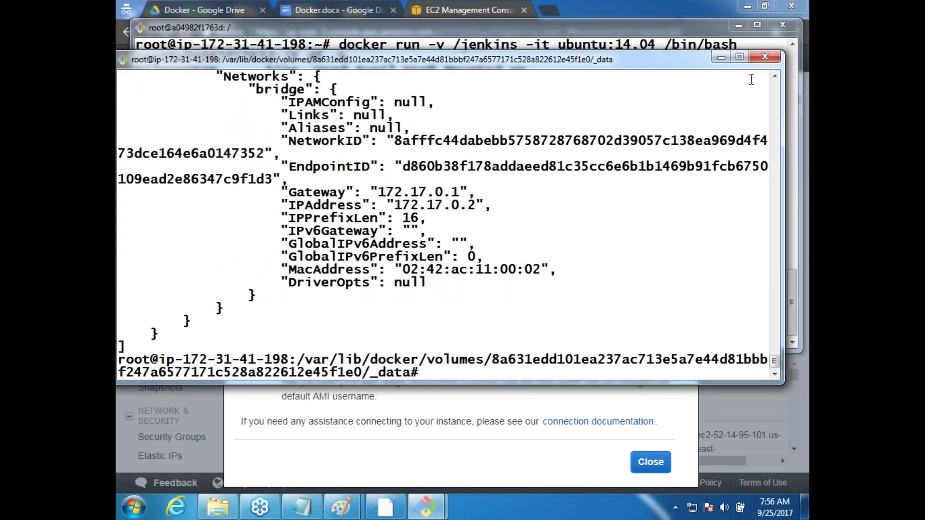
click(774, 76)
click(775, 76)
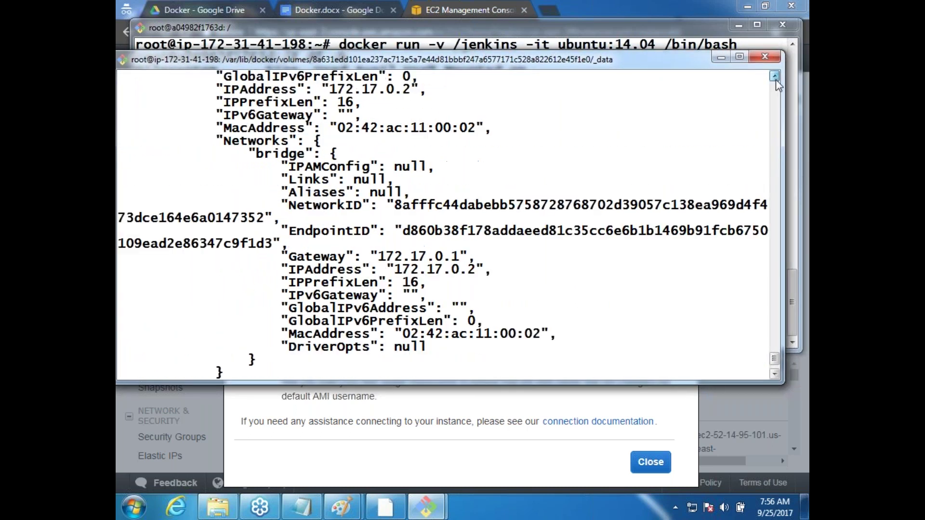
click(774, 76)
click(775, 79)
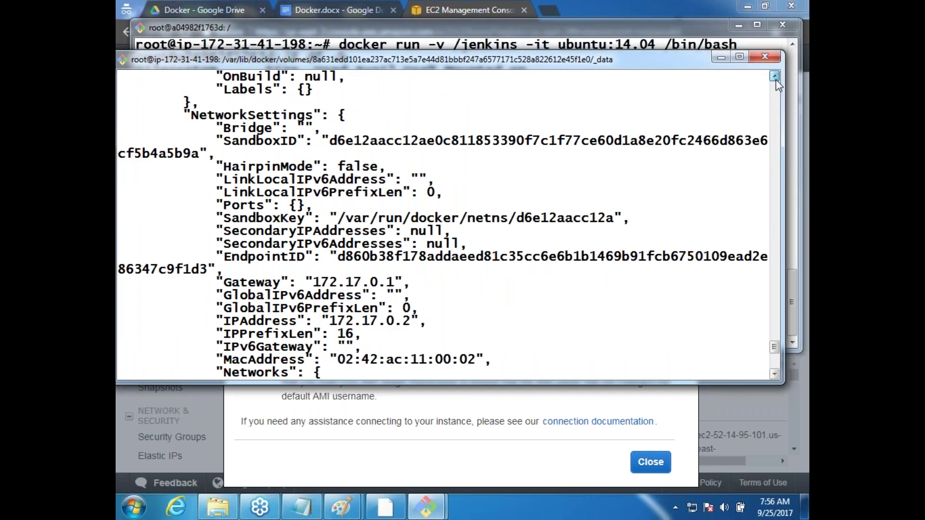
click(775, 79)
click(775, 80)
click(775, 80)
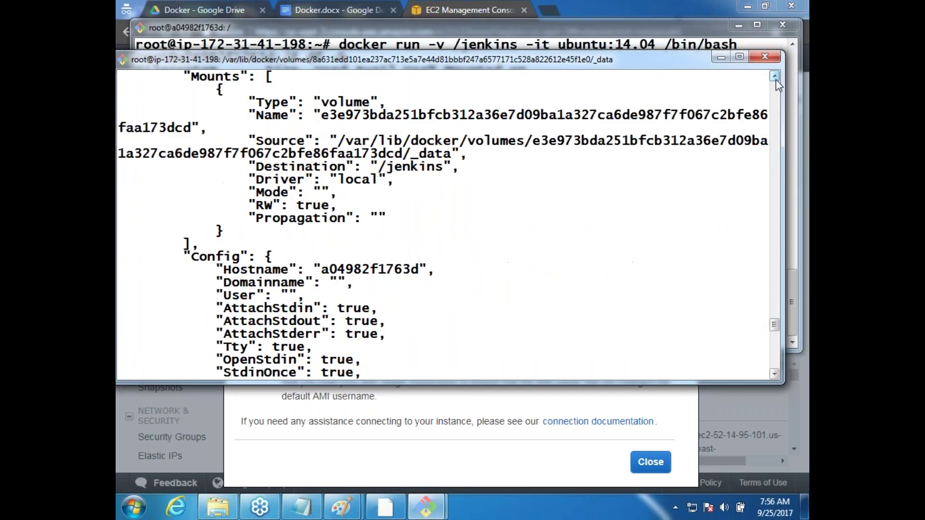
click(775, 80)
Try to copy the /jenkins volume's Source path from the Mounts section.
drag(344, 154, 449, 166)
scroll(450, 166, down, 10)
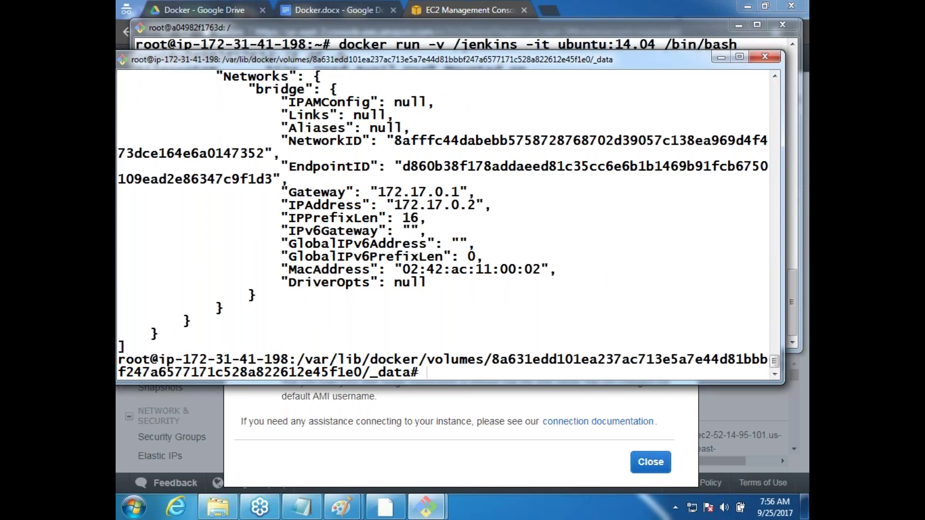
key(ctrl+c)
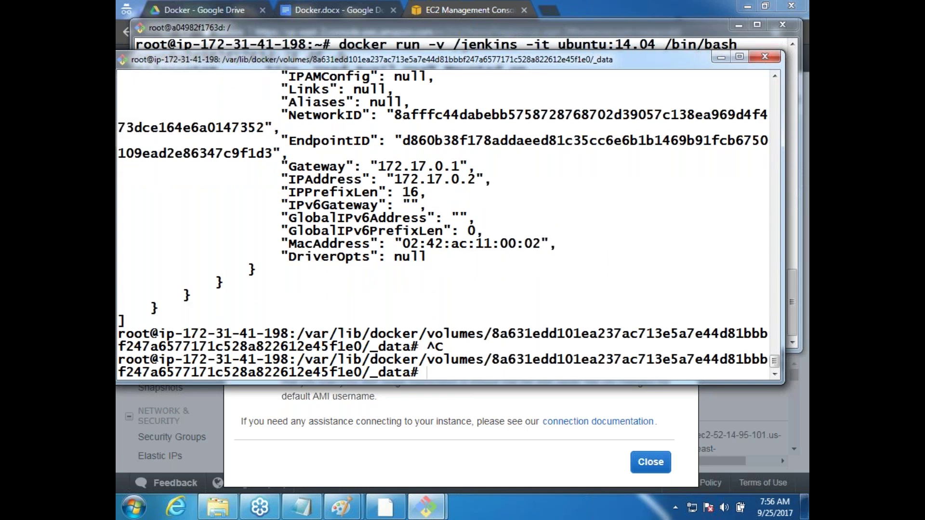
Select and copy the full Source path ending in _data from the Mounts section of the inspect output.
drag(777, 362, 777, 325)
drag(337, 179, 450, 192)
right_click(422, 184)
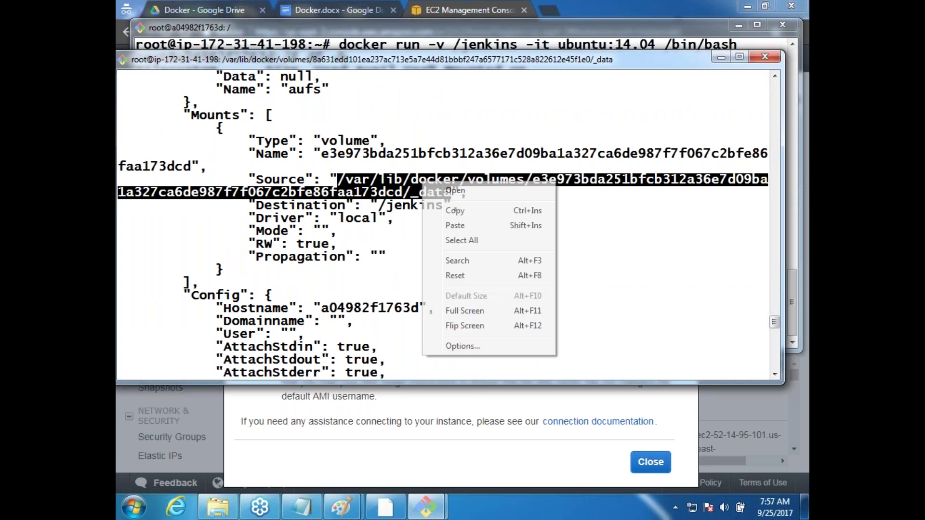
click(456, 211)
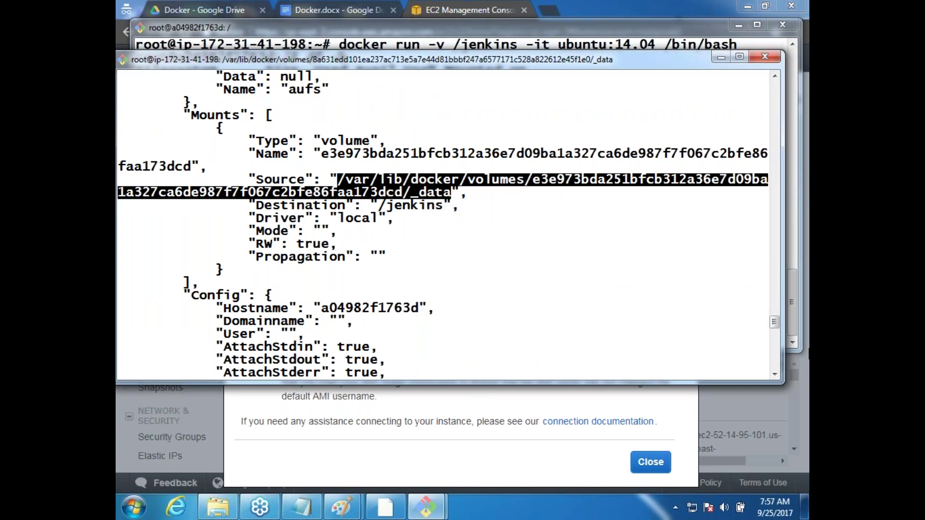
Clear the host terminal and change directory with cd to the copied _data path of the /jenkins volume.
drag(778, 321, 776, 379)
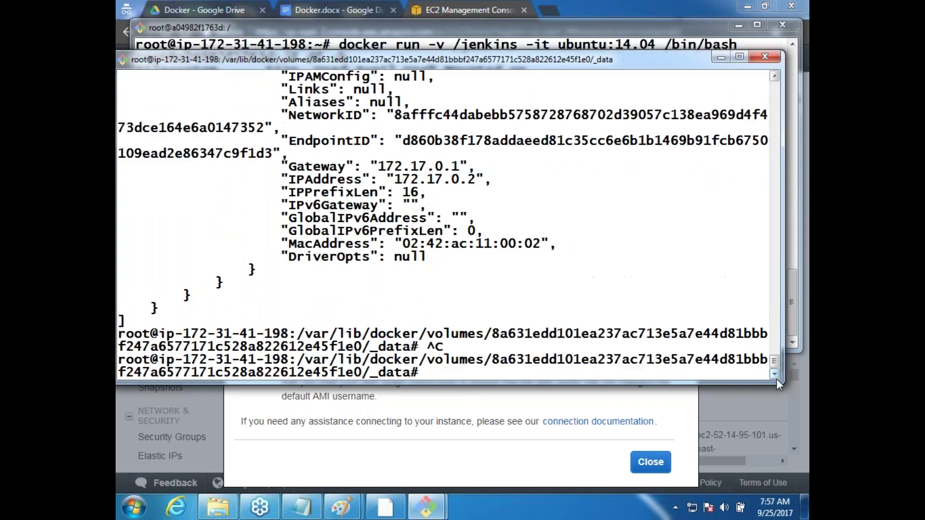
key(ctrl+l)
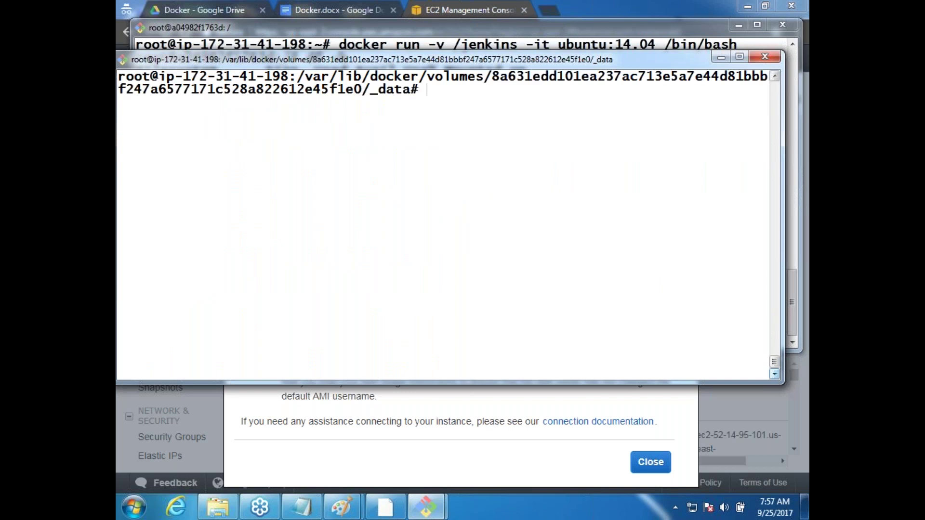
text(cd)
key(shift+Insert)
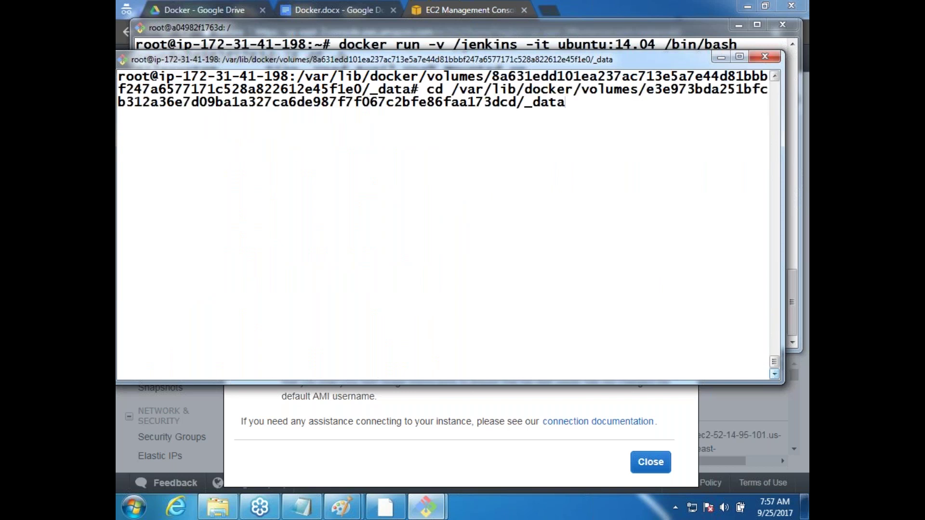
key(Return)
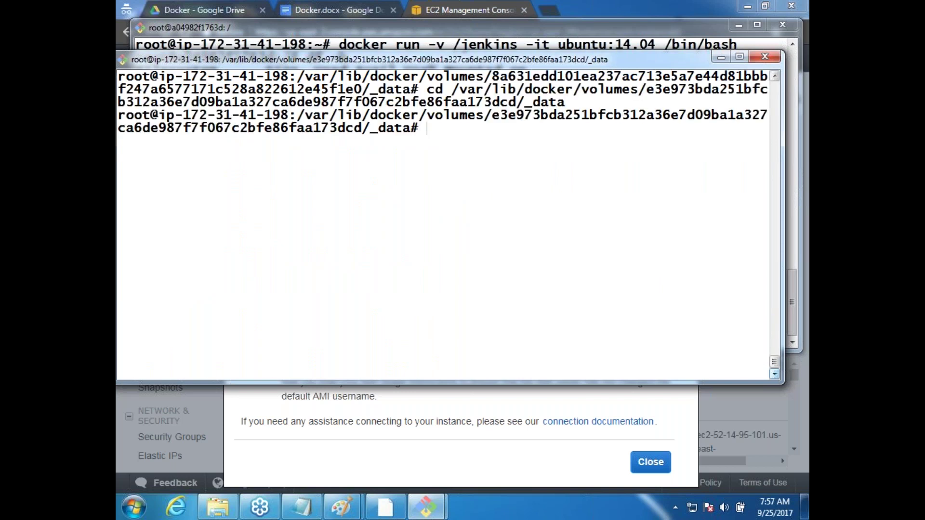
List the contents of the /jenkins volume's _data directory and of /home/ubuntu/ on the host.
text(ls)
key(Return)
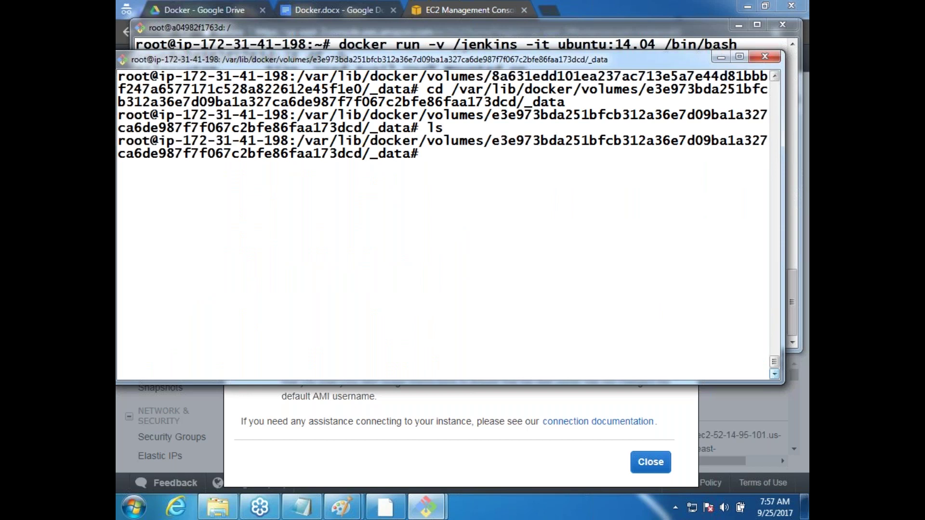
text(tpou)
key(BackSpace)
key(BackSpace)
key(BackSpace)
key(BackSpace)
text(cd)
key(BackSpace)
key(BackSpace)
text(ls /home/u)
key(Tab)
key(Return)
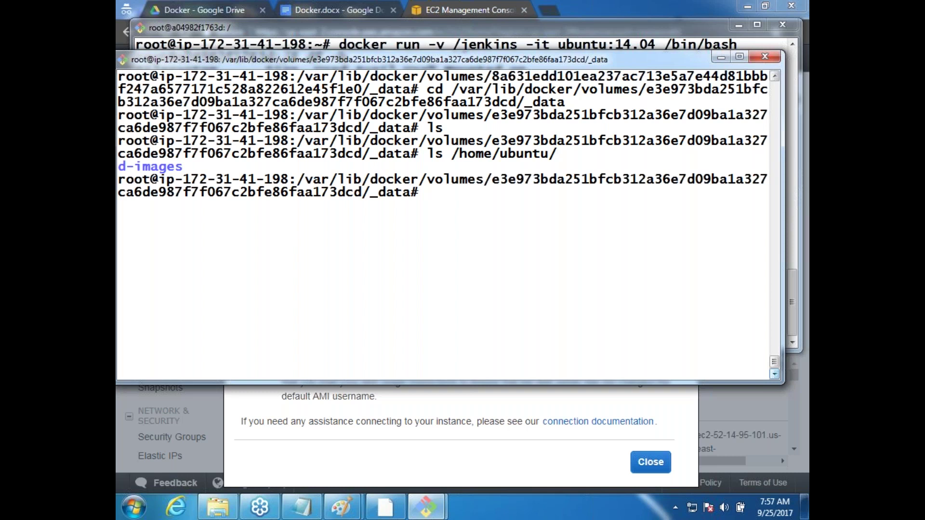
Copy /home/ubuntu/d-images/ recursively into the volume's current _data directory with cp -r and list the directory.
text(cp -r /ho)
key(Tab)
text(u)
key(Tab)
text(d)
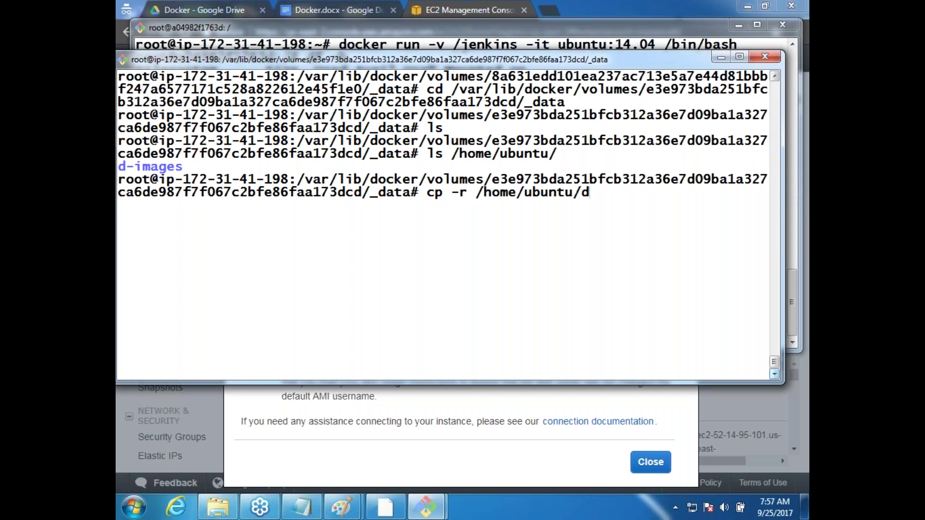
key(Tab)
text(.)
key(Return)
text(ls)
key(Return)
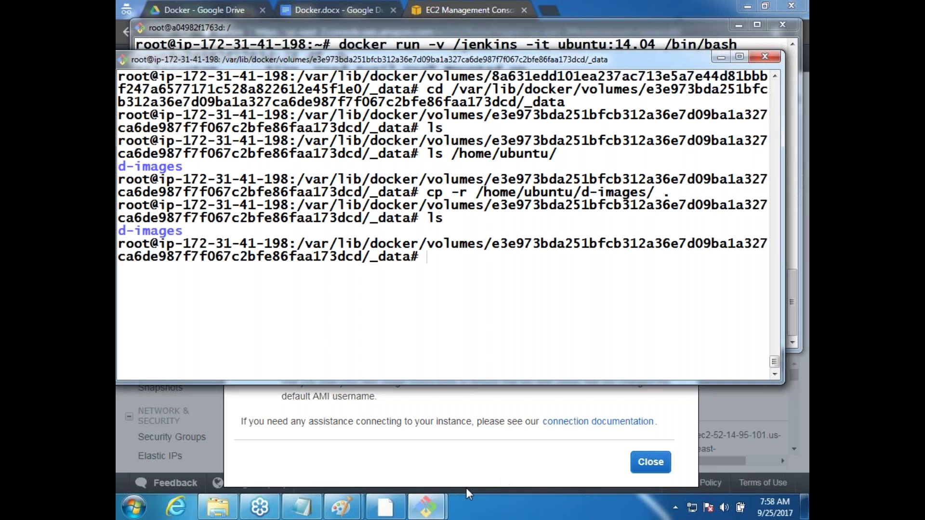
Switch to the container's terminal, change directory to /jenkins/ and list its contents.
click(434, 516)
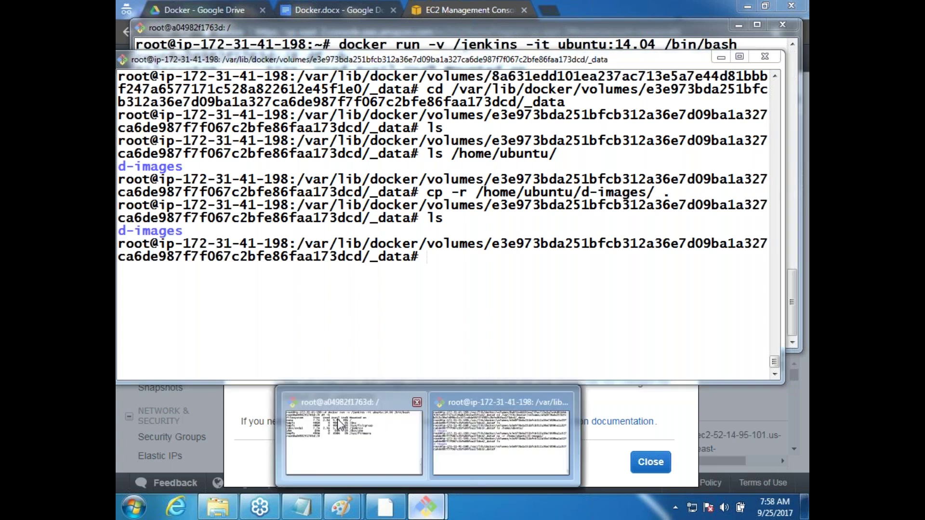
click(464, 434)
text(c)
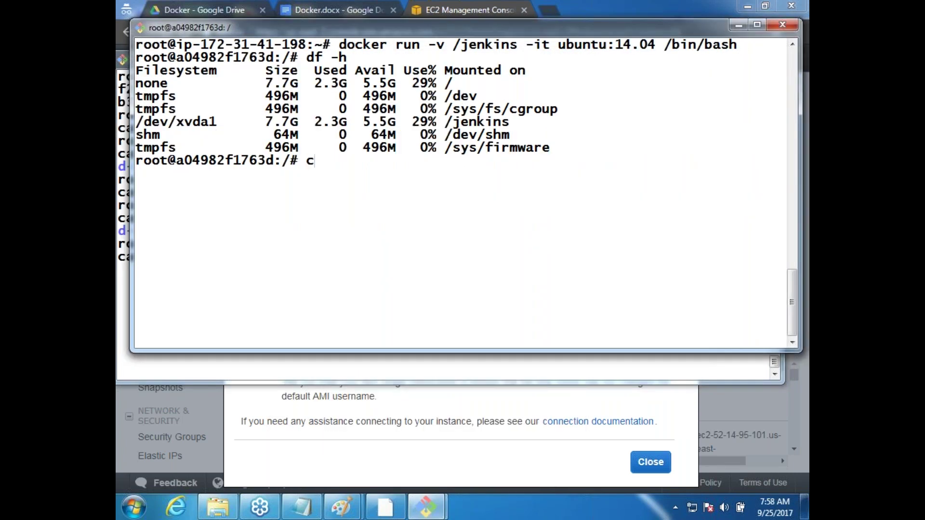
text(d /j)
key(Tab)
key(Return)
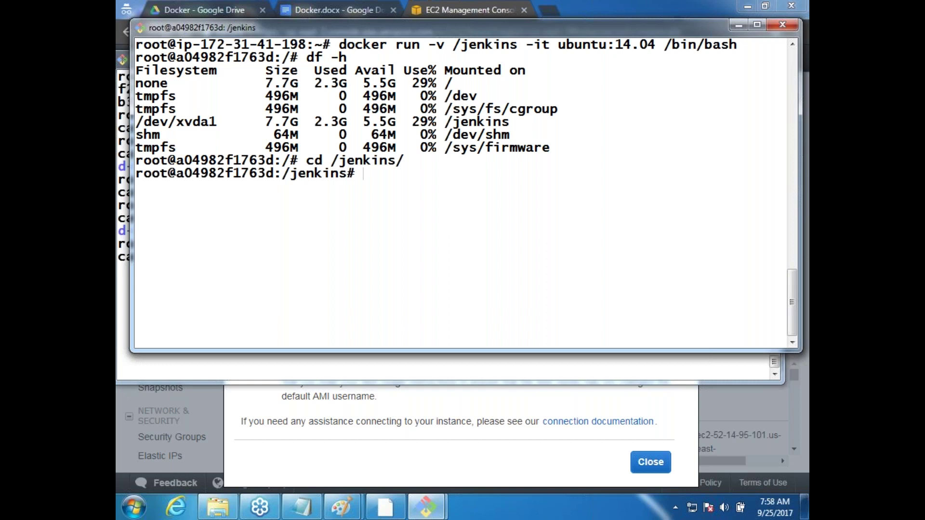
text(ls)
key(Return)
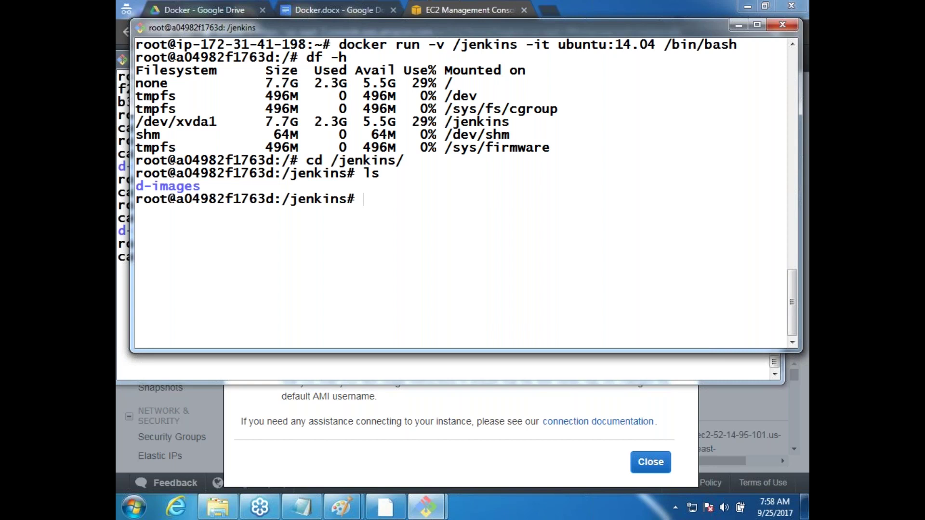
Exit the container and run a new interactive ubuntu:14.04 container with /bin/bash, mounting the host directory as -v /home/ubuntu/d-images:/jenkins.
text(exit)
key(Return)
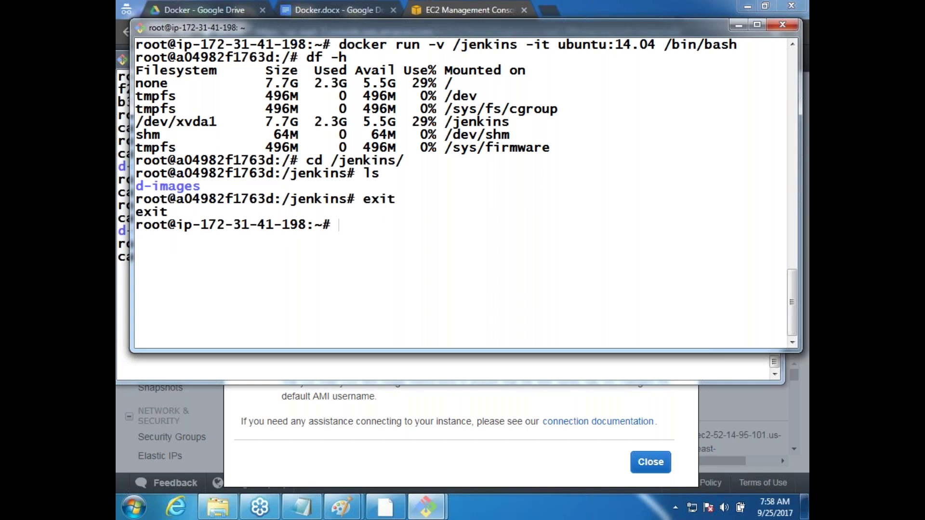
key(Up)
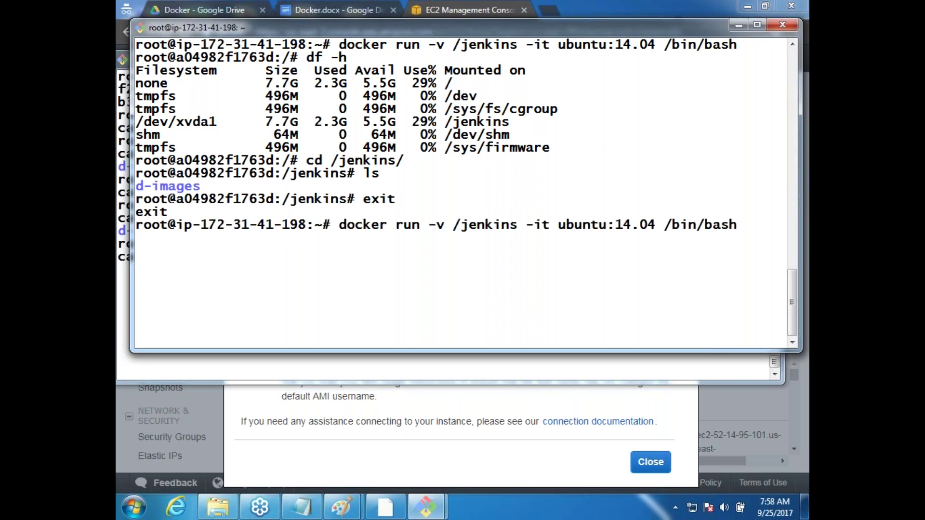
key(Left)
key(Left)
key(Left)
key(Left)
key(Left)
key(Left)
key(Left)
key(Left)
key(Left)
key(Left)
key(Left)
key(Left)
key(Left)
key(Left)
key(Left)
key(Left)
key(Left)
key(Left)
key(Left)
key(Left)
key(Left)
key(Left)
key(Left)
key(Left)
key(Left)
key(Left)
key(Left)
key(Left)
key(Left)
key(Left)
key(Left)
key(Left)
key(Left)
key(Left)
key(Left)
key(Left)
key(Right)
key(Right)
key(Right)
key(Right)
key(Right)
text(/home)
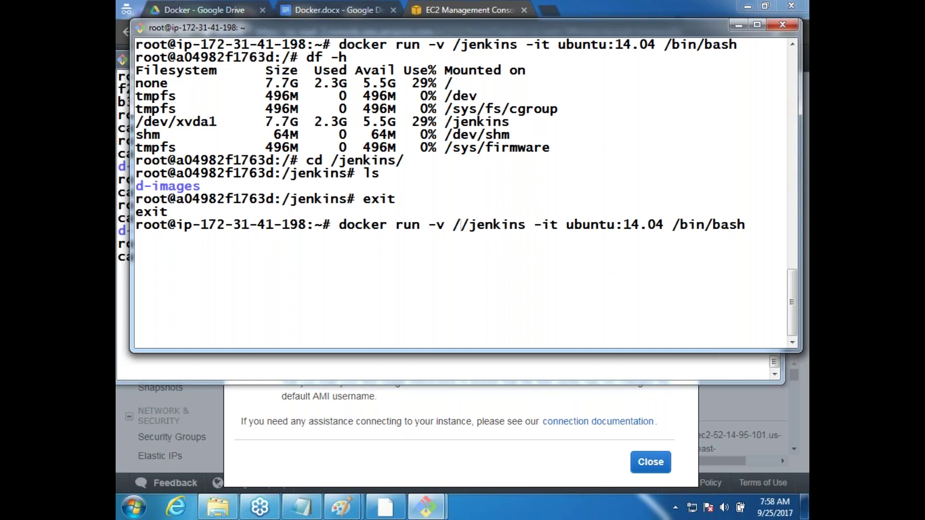
text(/ub)
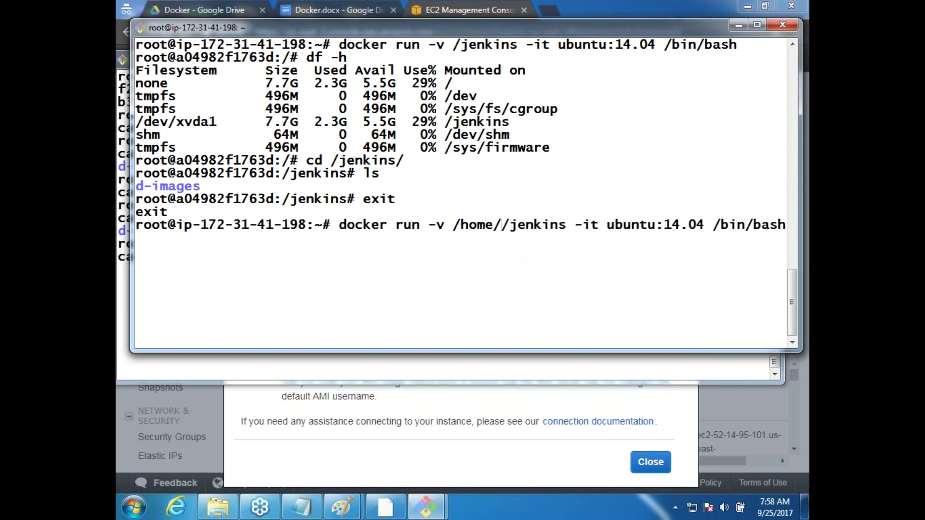
text(unt)
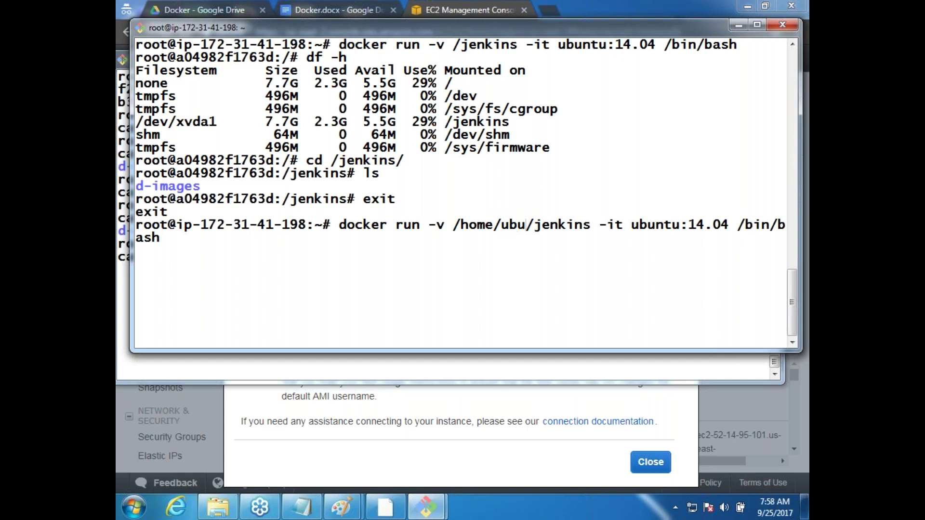
text(u)
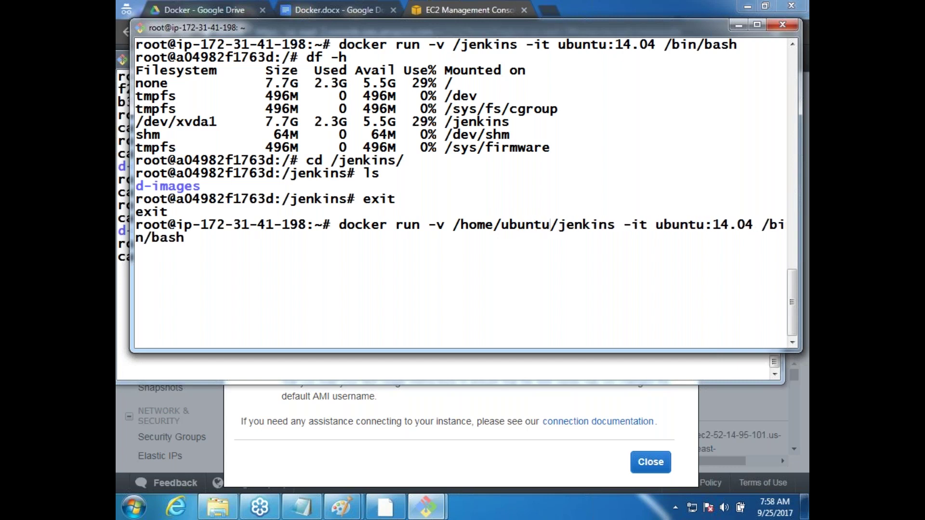
text(/d-im)
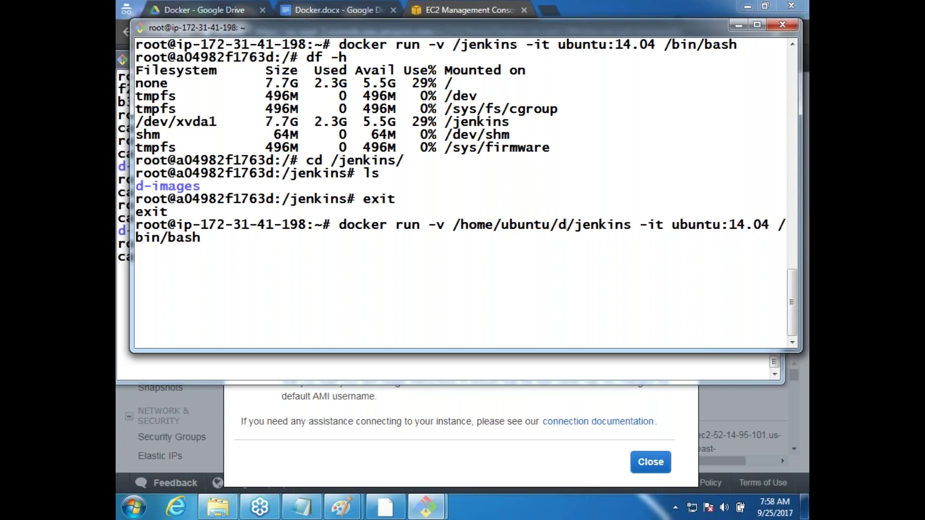
text(ages)
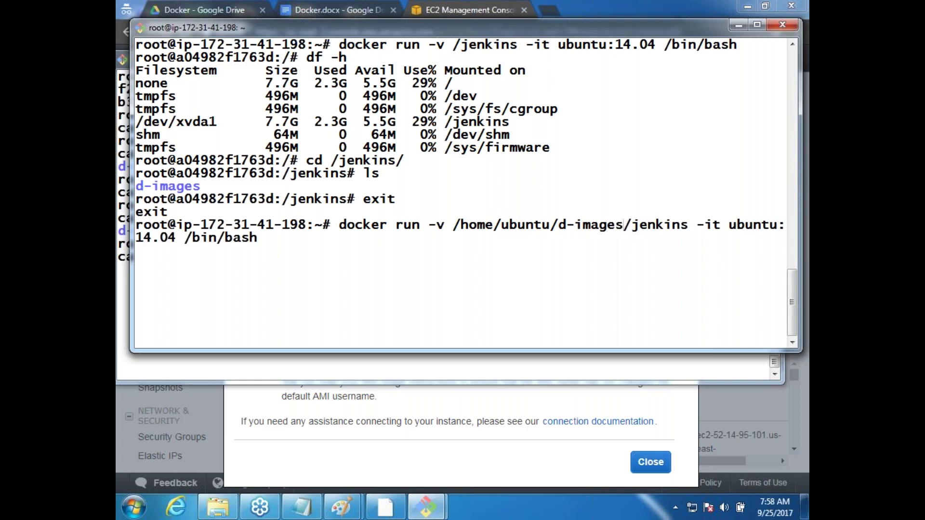
text(:)
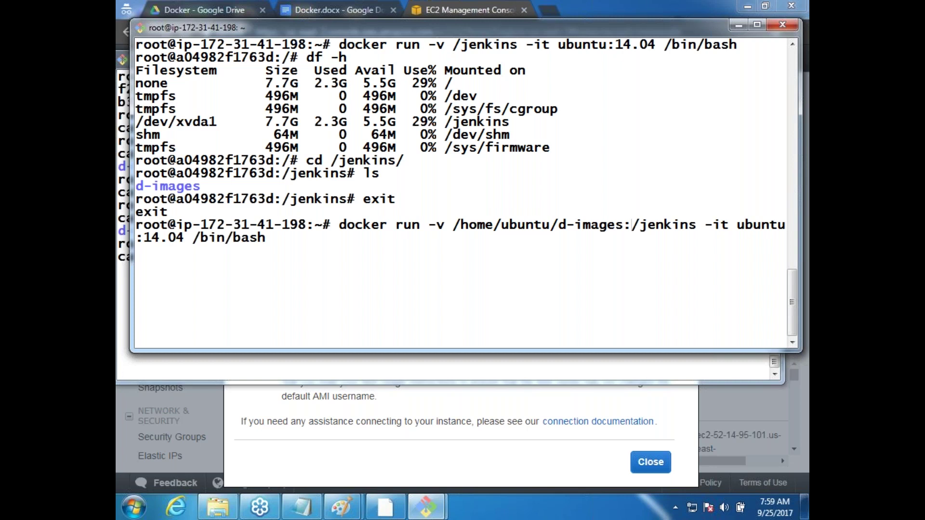
key(Return)
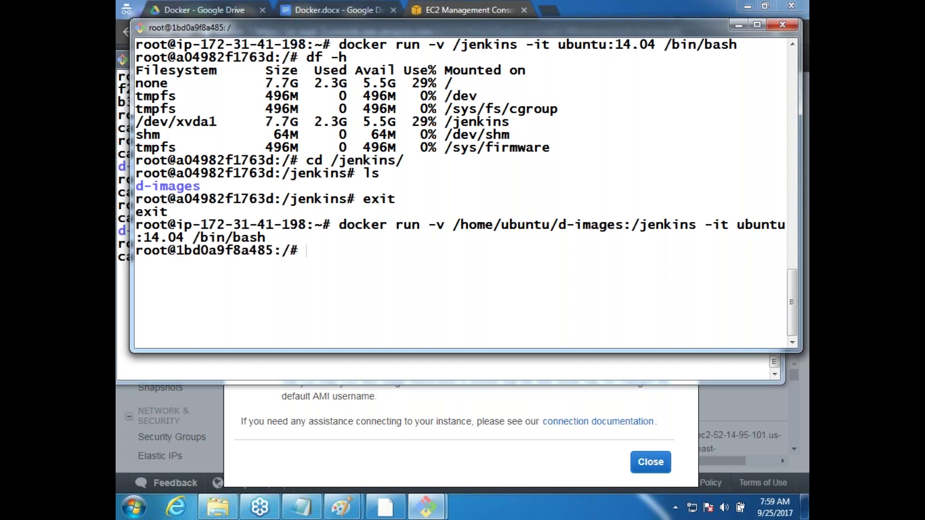
Clear the new container's terminal and list its mounted filesystems with df -h.
key(ctrl+l)
text(df )
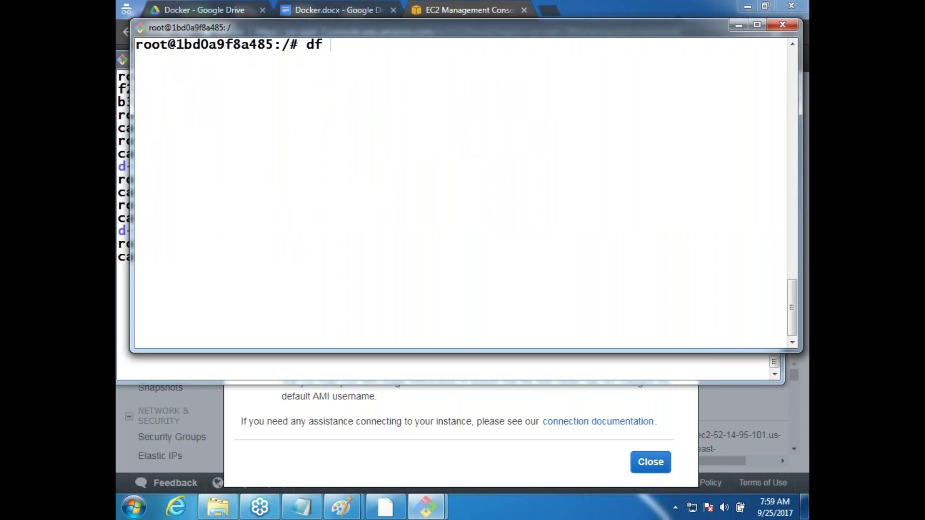
text(-h)
key(Return)
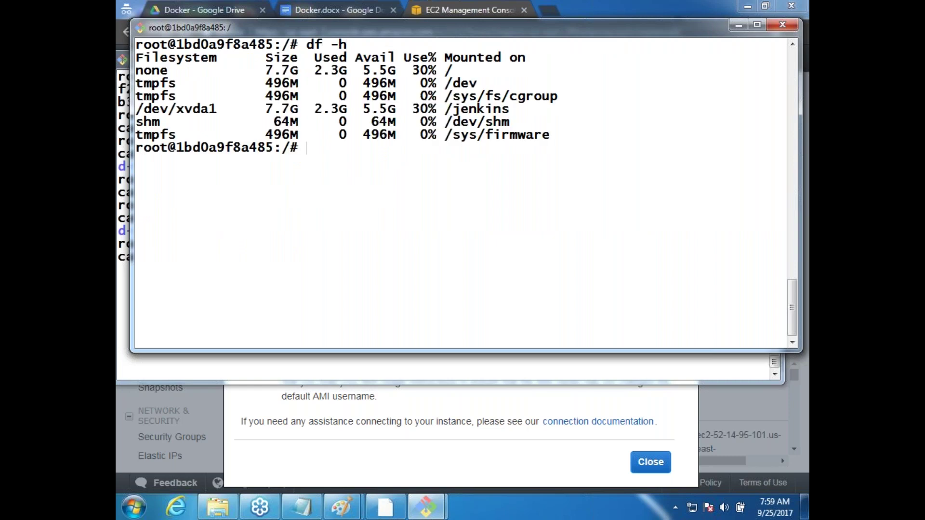
Change directory to /jenkins/ in the new container and list the files mounted there.
text(cd /j)
key(Tab)
key(Return)
text(ls)
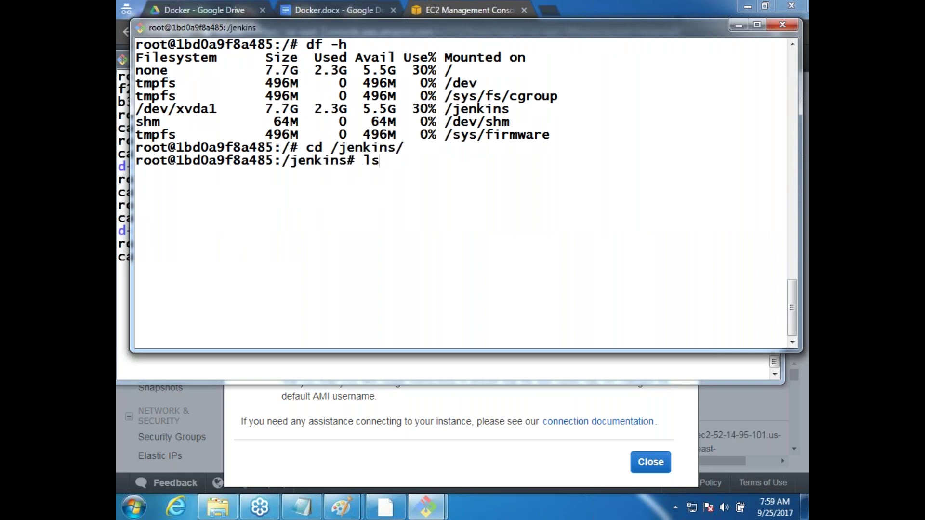
key(Return)
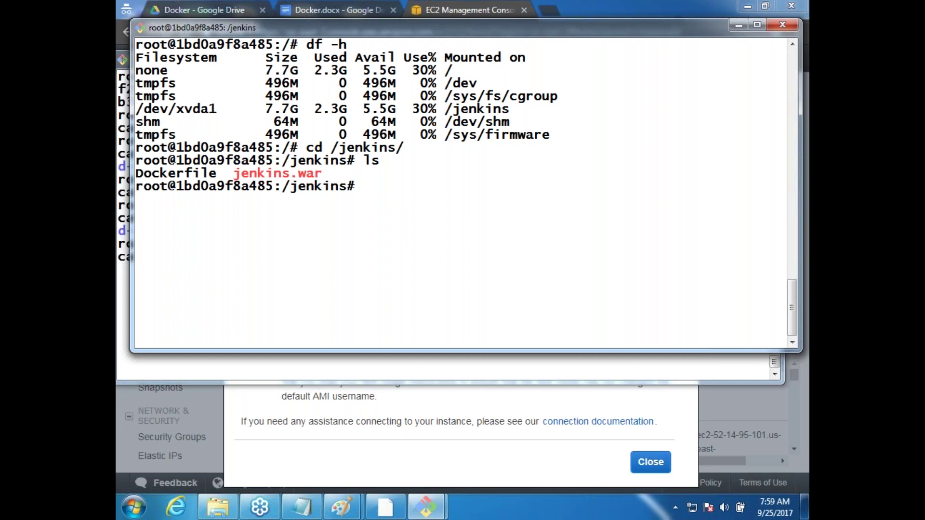
Switch to the host terminal, clear it and list the running containers with docker ps.
click(534, 368)
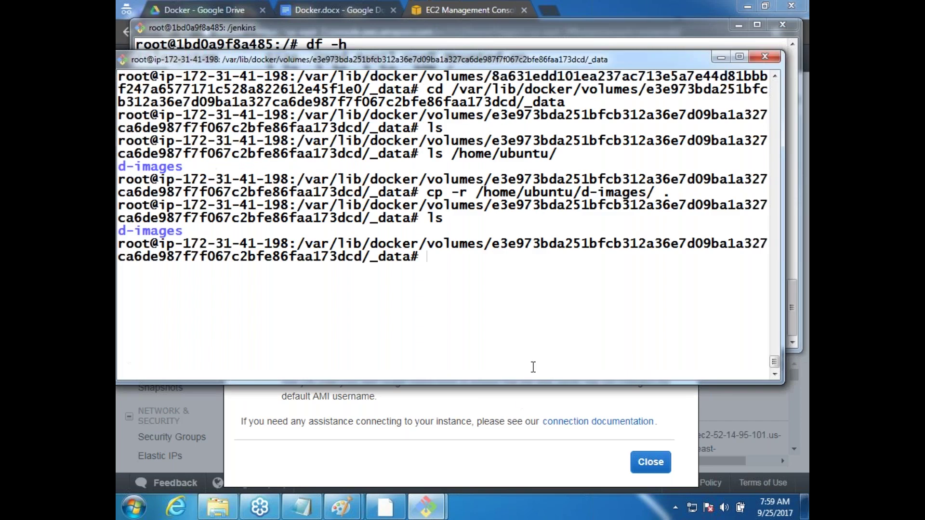
key(ctrl+l)
text(cd)
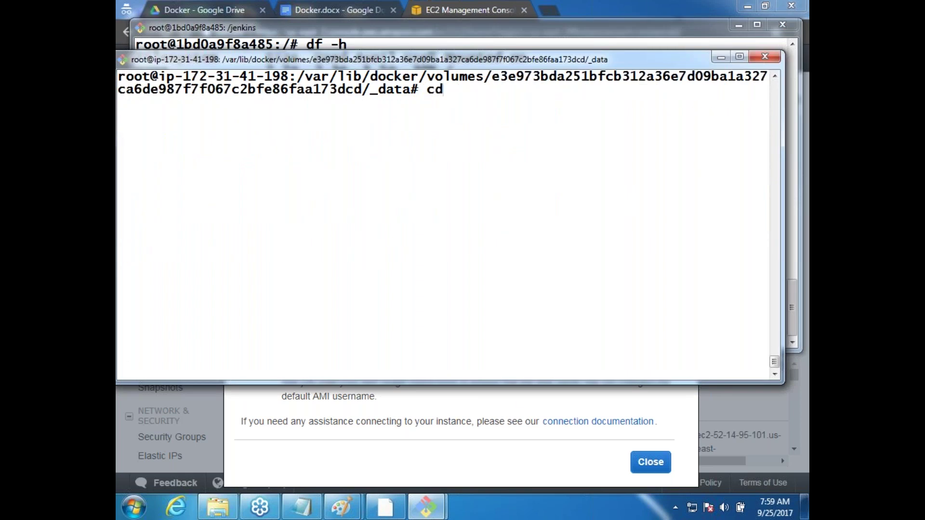
key(BackSpace)
key(BackSpace)
text(docker ps)
key(Return)
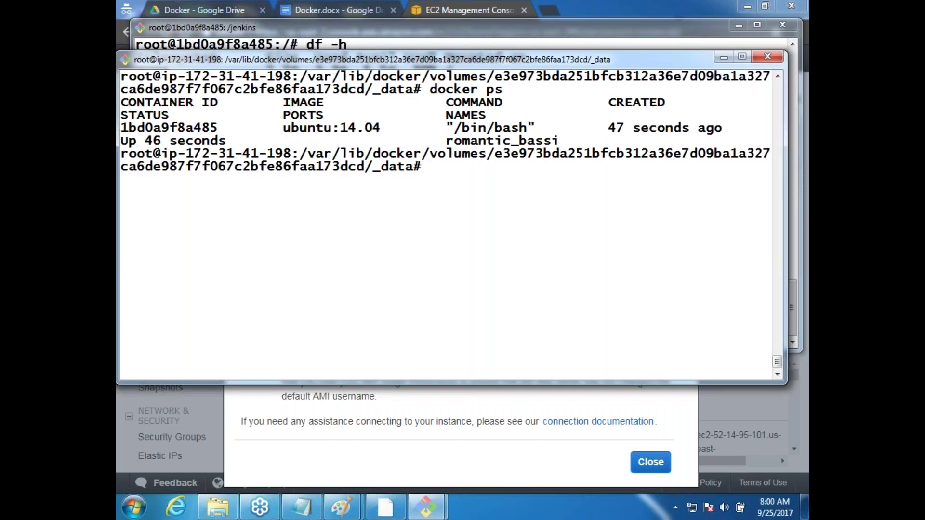
Try to copy the running container's ID and inspect the container by pasting that ID after docker inspect.
double_click(178, 128)
right_click(177, 127)
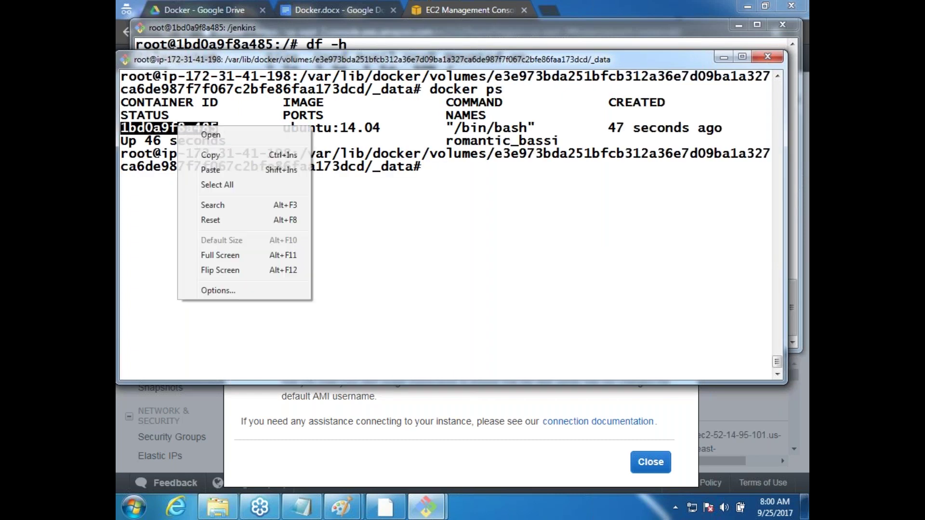
click(206, 155)
double_click(482, 174)
click(482, 175)
key(ctrl+l)
text(docker inspect)
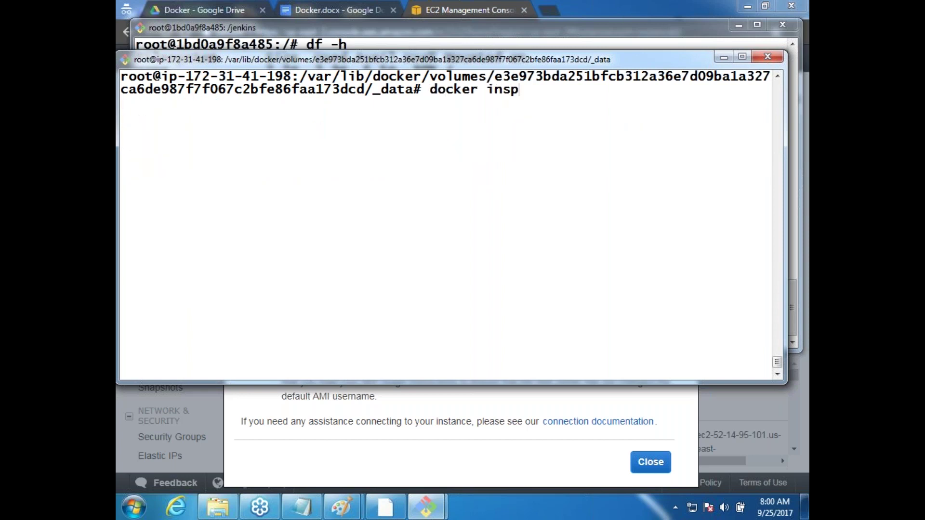
right_click(555, 100)
click(611, 140)
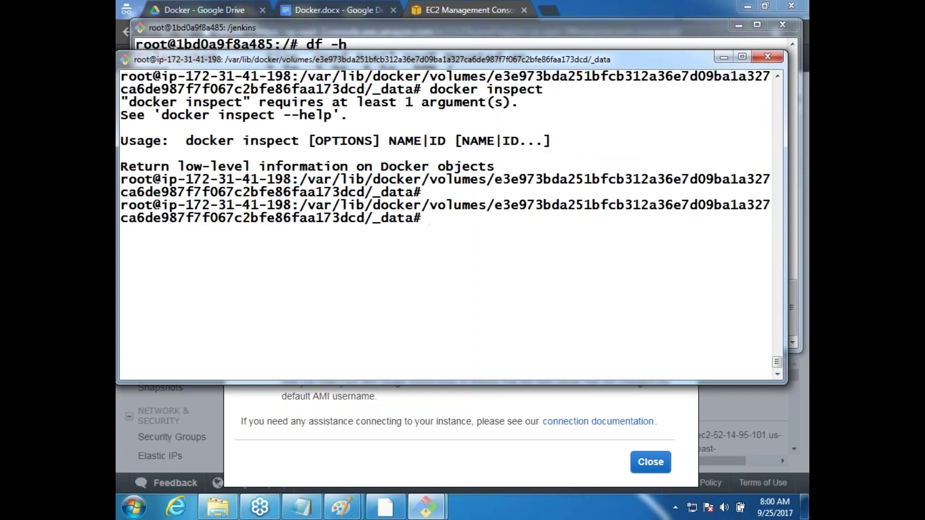
key(Up)
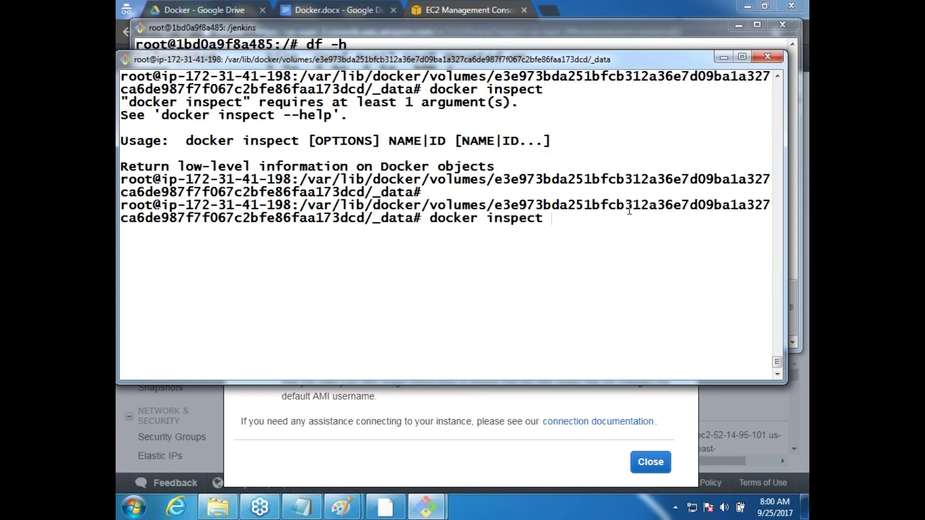
right_click(596, 220)
click(626, 262)
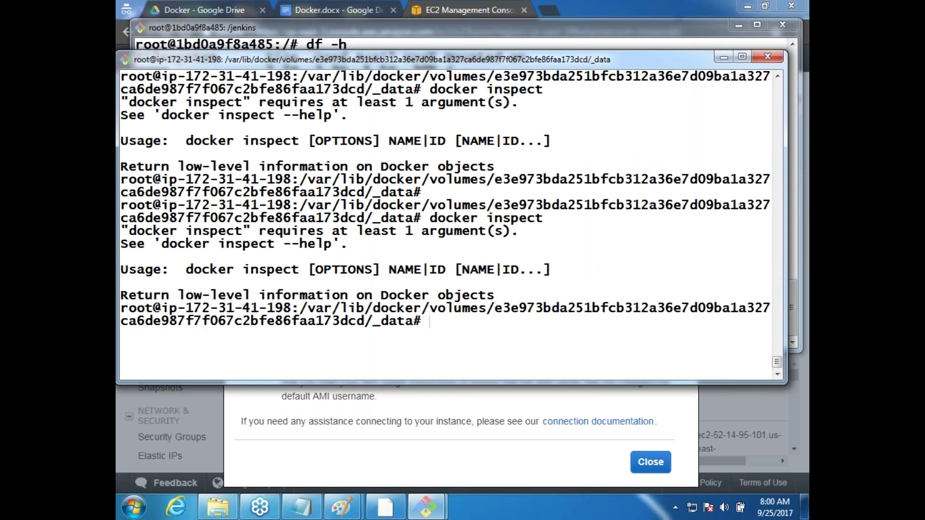
Inspect the running container from the host with docker inspect $(docker ps -q).
text(d)
text(o)
text(cekr c)
key(BackSpace)
key(BackSpace)
key(BackSpace)
key(BackSpace)
key(BackSpace)
text(ker inspect)
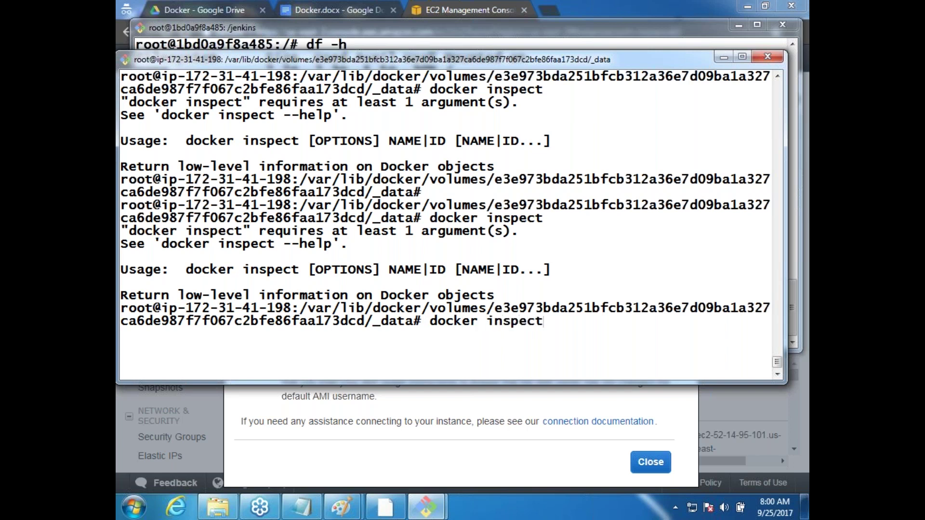
text( $(docker )
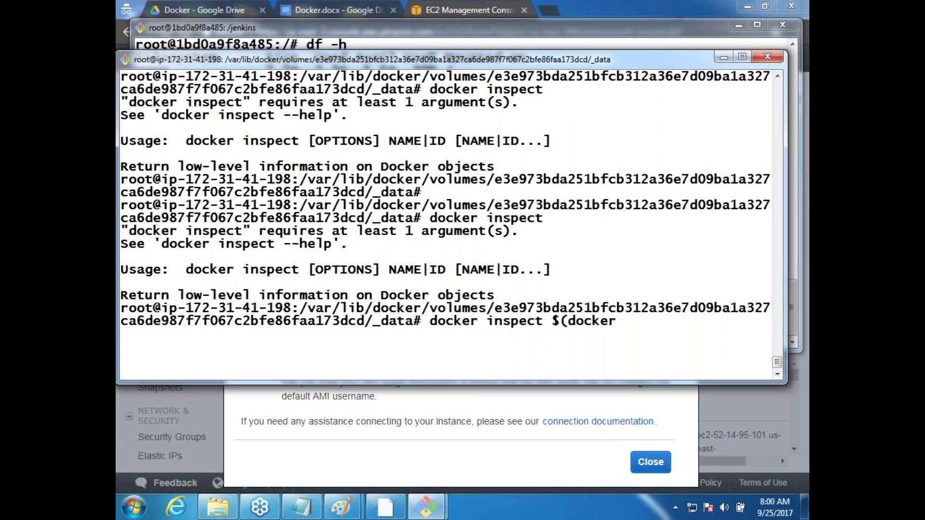
text(ps -q))
key(ctrl+l)
key(Return)
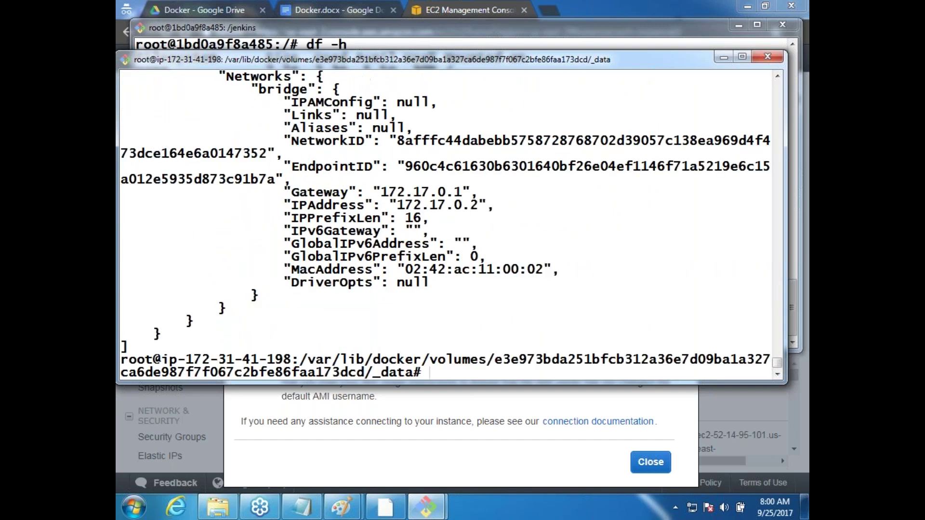
Review the container's inspect output, clear the host terminal and return to the container's terminal.
scroll(779, 369, up, 1)
drag(778, 367, 755, 337)
key(ctrl+l)
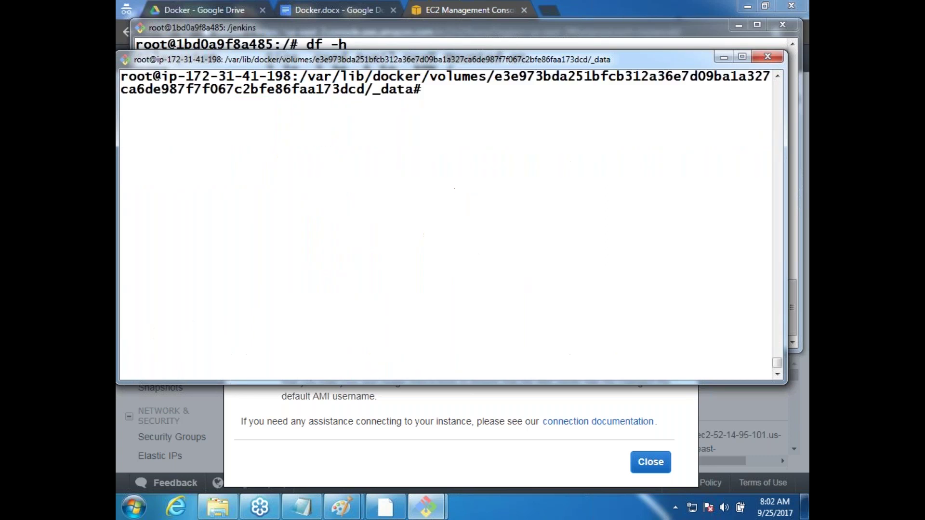
click(554, 33)
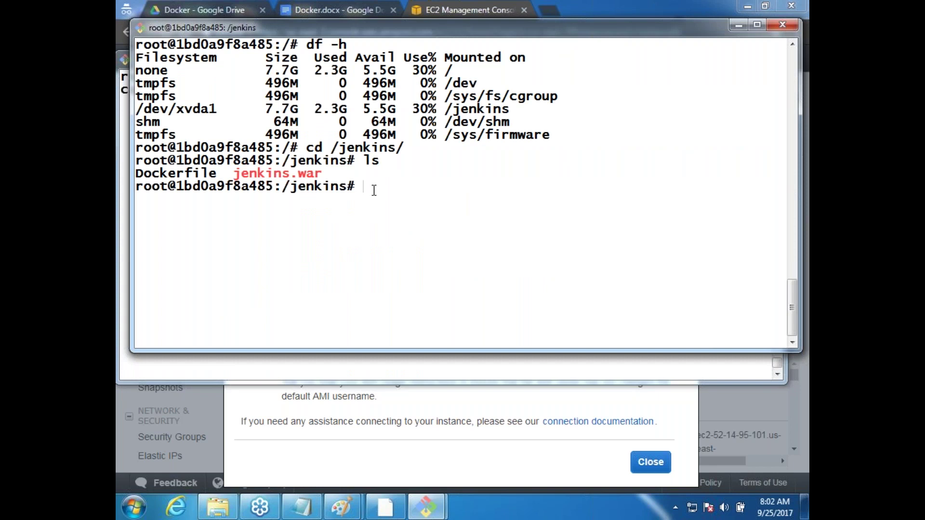
Switch to the host terminal, show the docker volume subcommands and clear the screen.
click(352, 367)
text(docker vol)
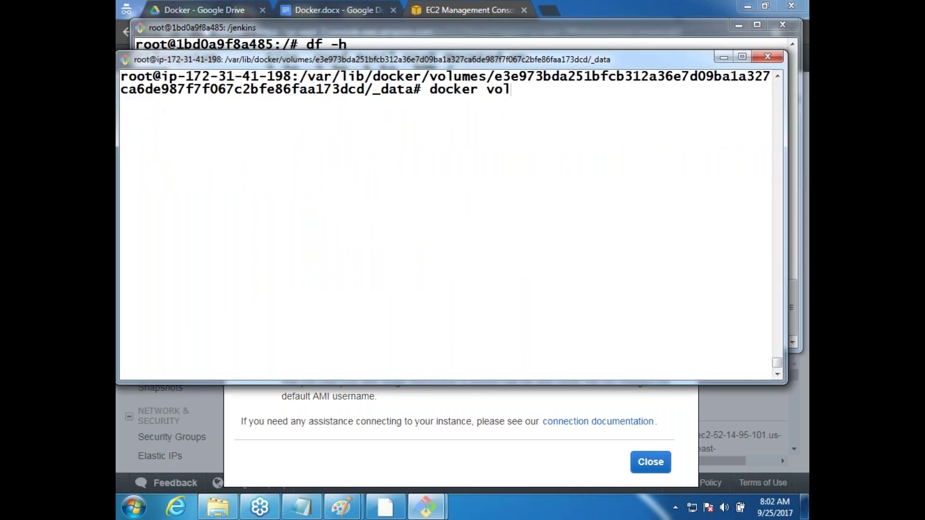
text(ume)
key(Return)
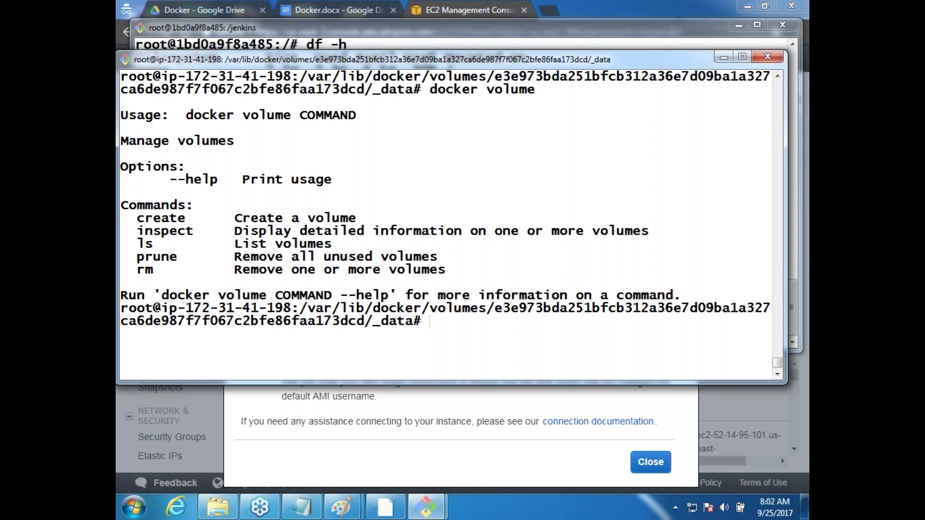
key(ctrl+l)
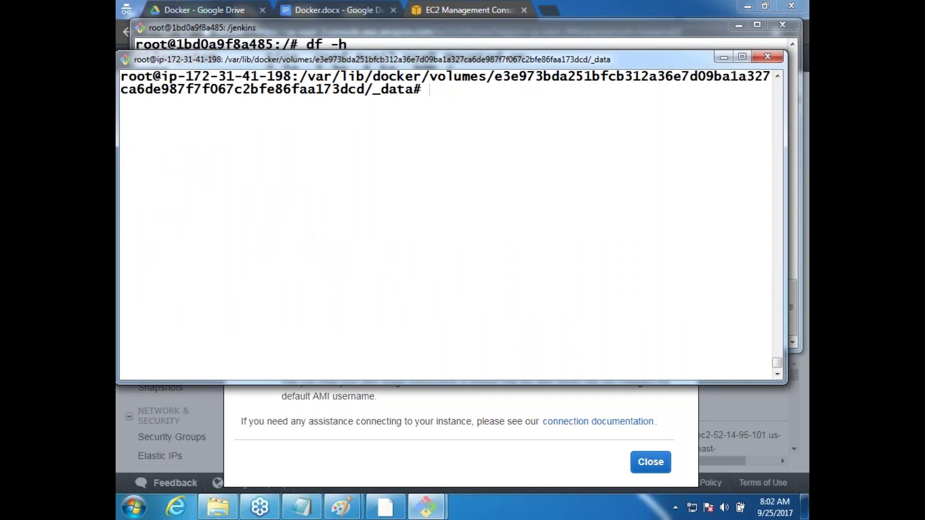
Remove all unused volumes with docker volume prune, confirming with Y.
text(docker volume prune)
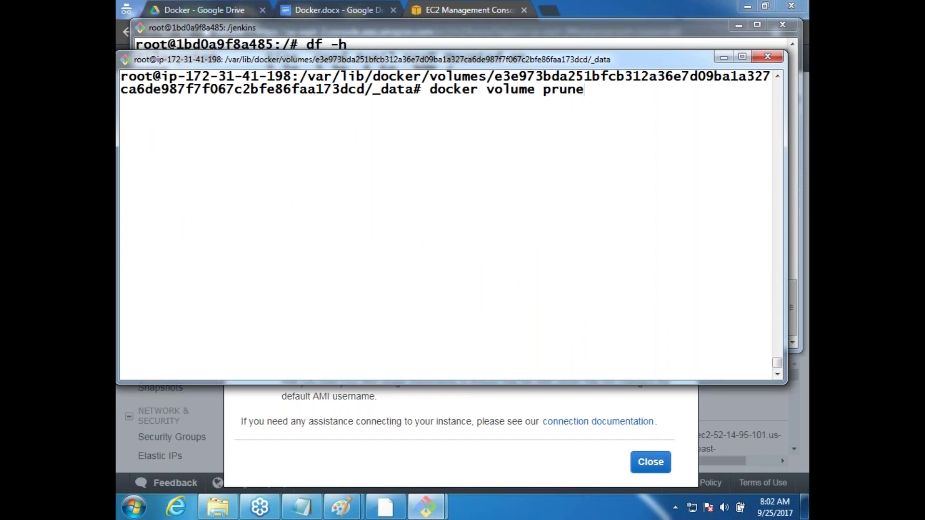
key(Return)
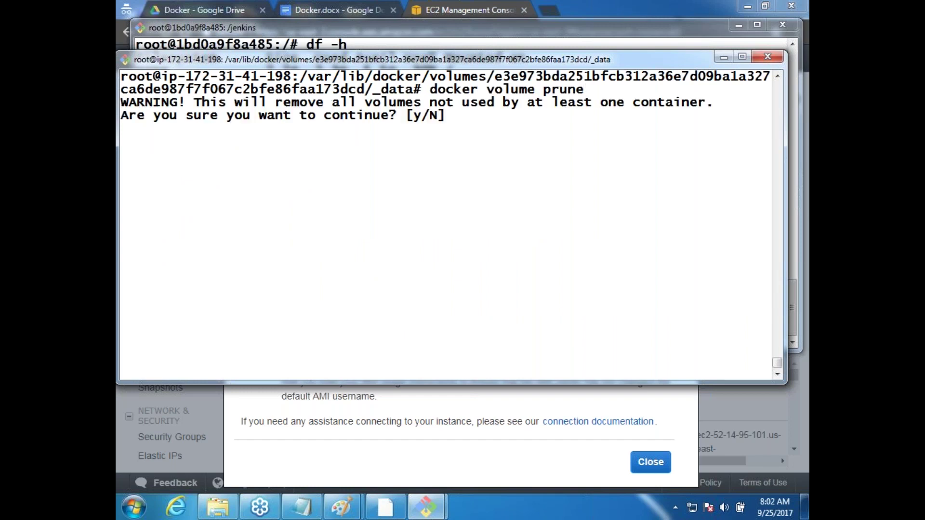
text(Y)
key(Return)
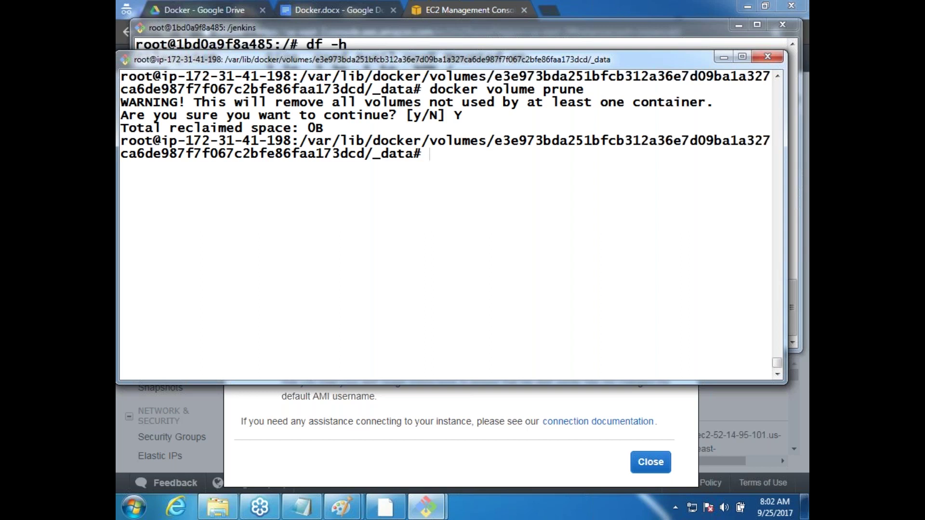
List the remaining Docker volumes with docker volume ls, then clear the host terminal.
text(docker/volumes)
key(BackSpace)
key(BackSpace)
text(volume ls)
key(Return)
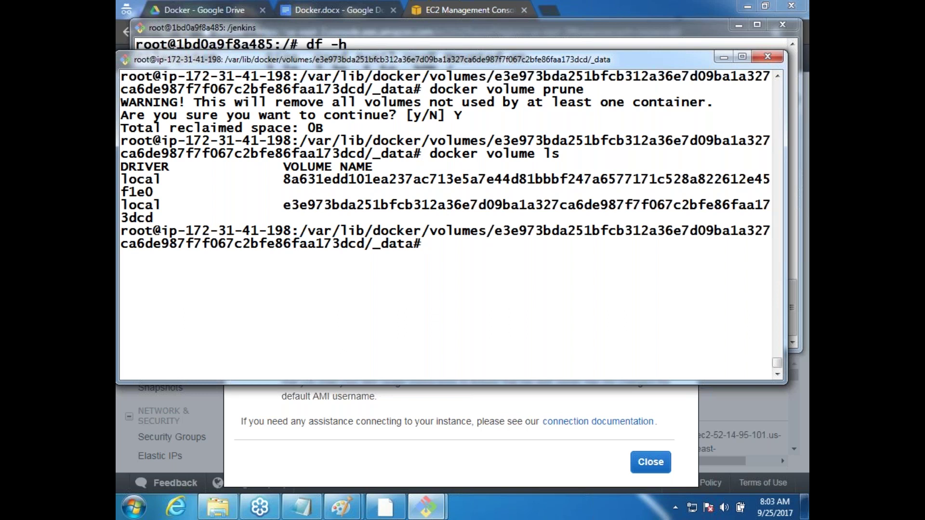
key(ctrl+l)
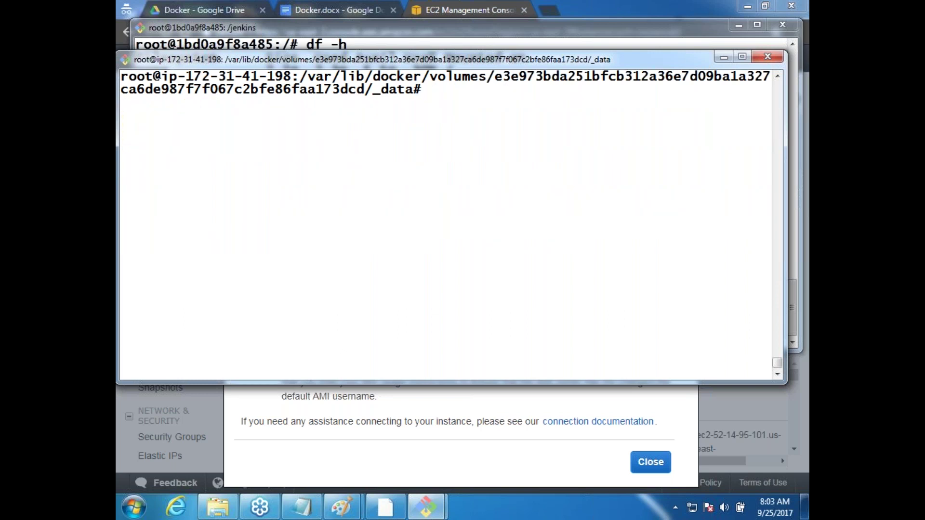
Change to the /home/ubuntu/d-images directory on the host and list its files.
text(cd /home/ubuntu)
key(Return)
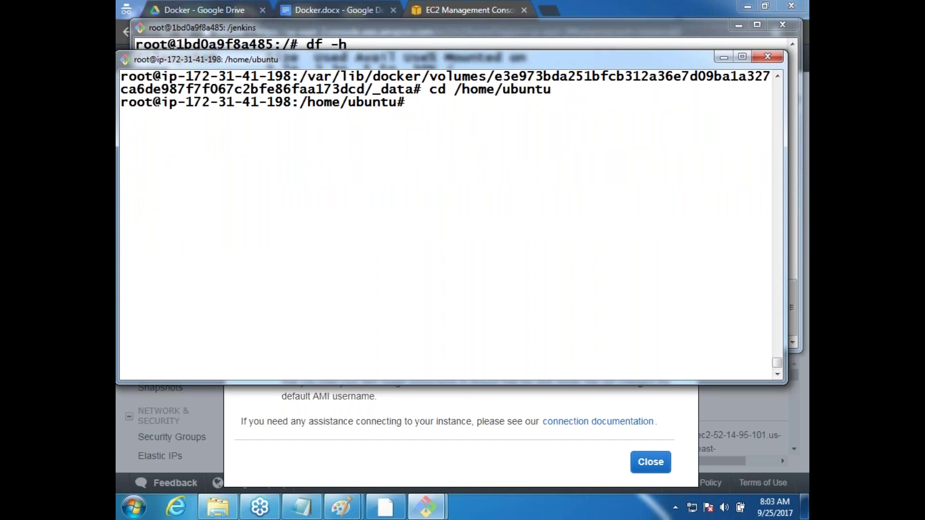
text(cd d-im)
key(Tab)
key(Return)
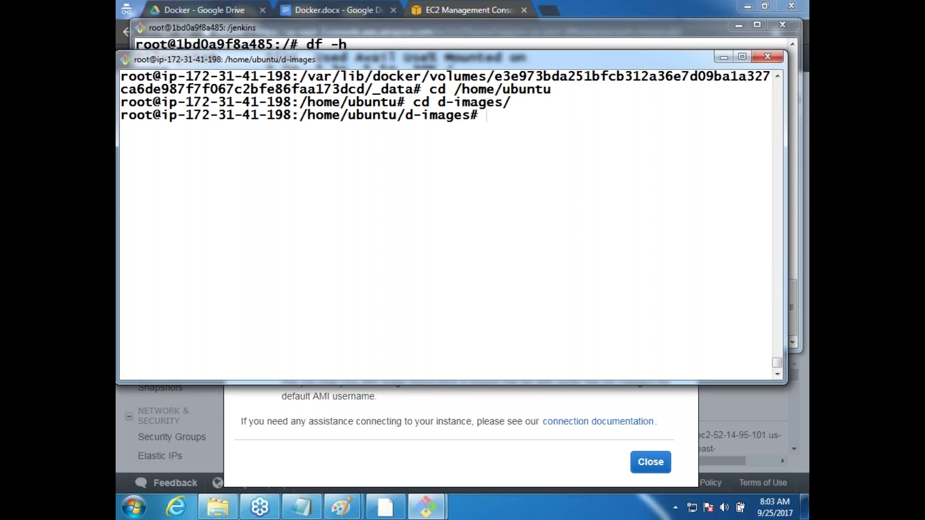
text(ls)
key(Return)
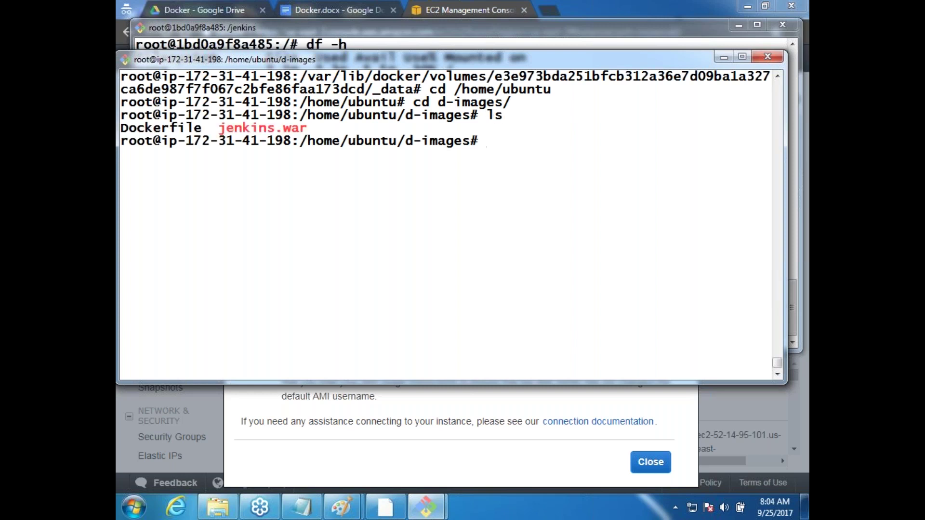
Open the Dockerfile in vi and add the line ENV JENKINS_HOME /jenkins below the MAINTAINER line.
text(vi Doc)
key(Tab)
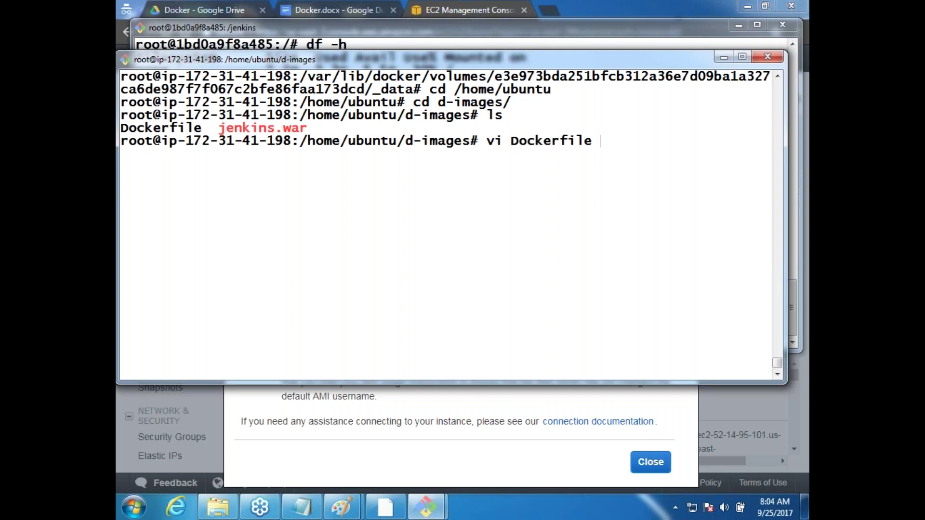
key(Return)
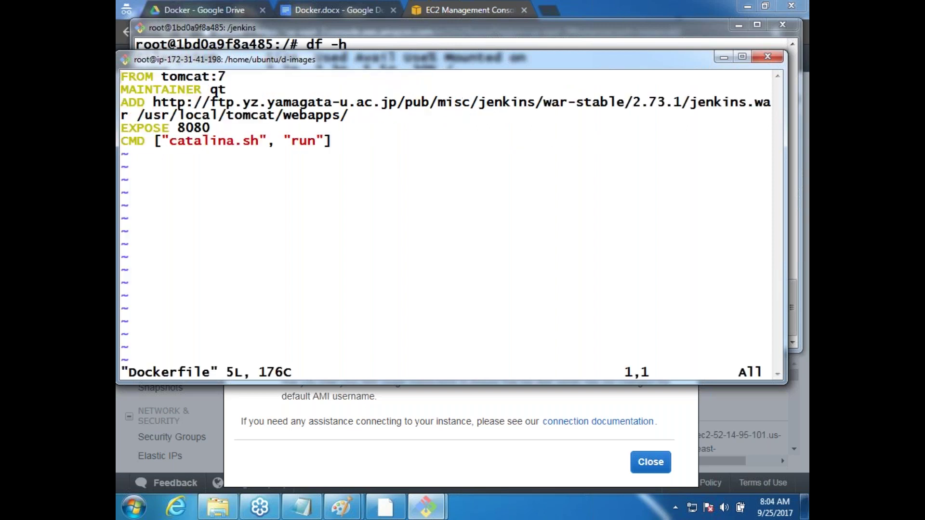
key(Down)
key(End)
key(i)
key(Right)
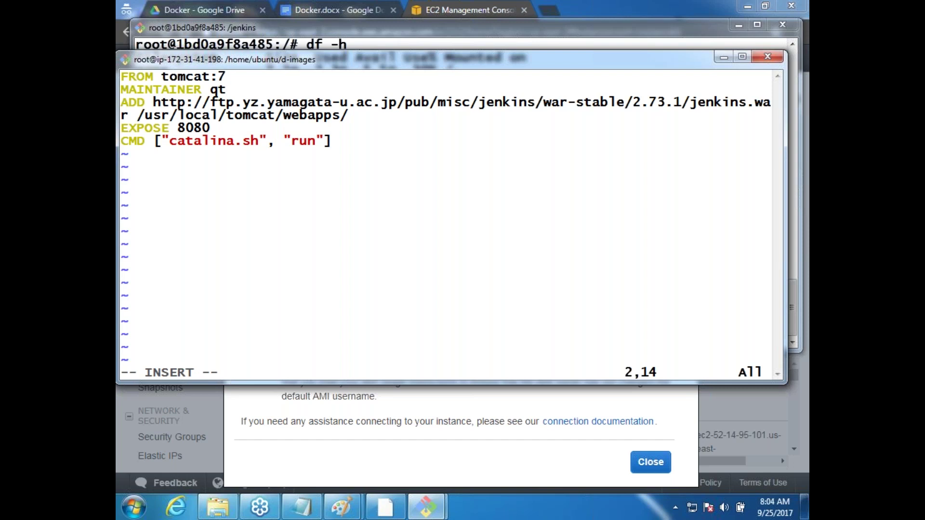
key(Return)
text(ENV )
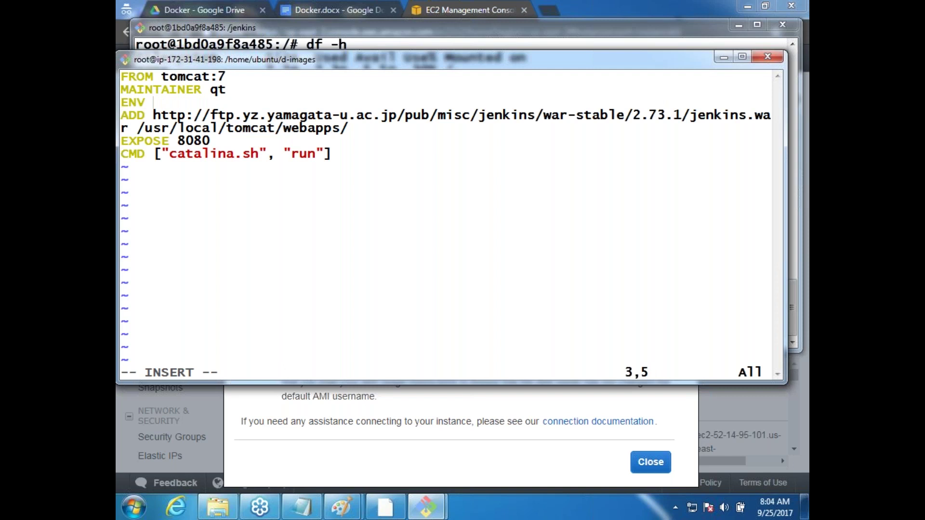
text(JENKINS_HOME)
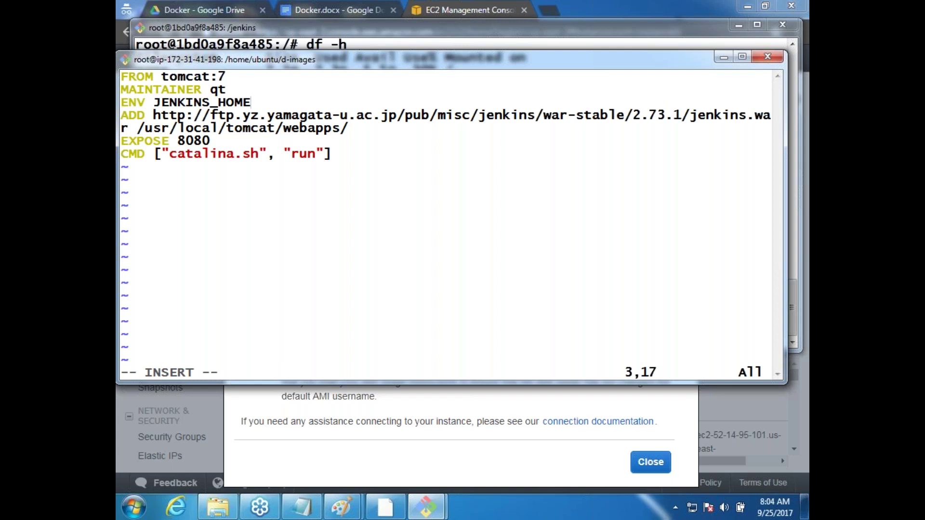
text( /jenkins)
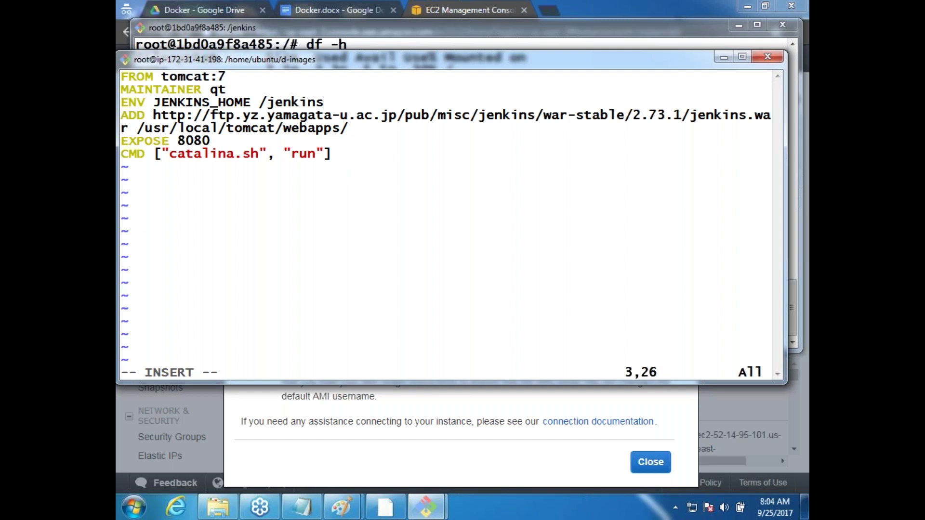
key(Escape)
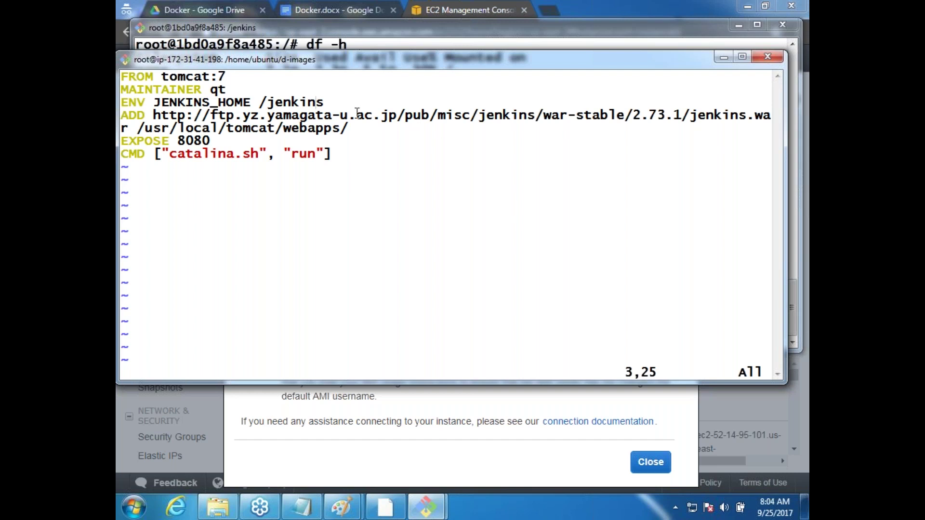
Add the line VOLUME /jenkins below the ENV line in the Dockerfile.
key(a)
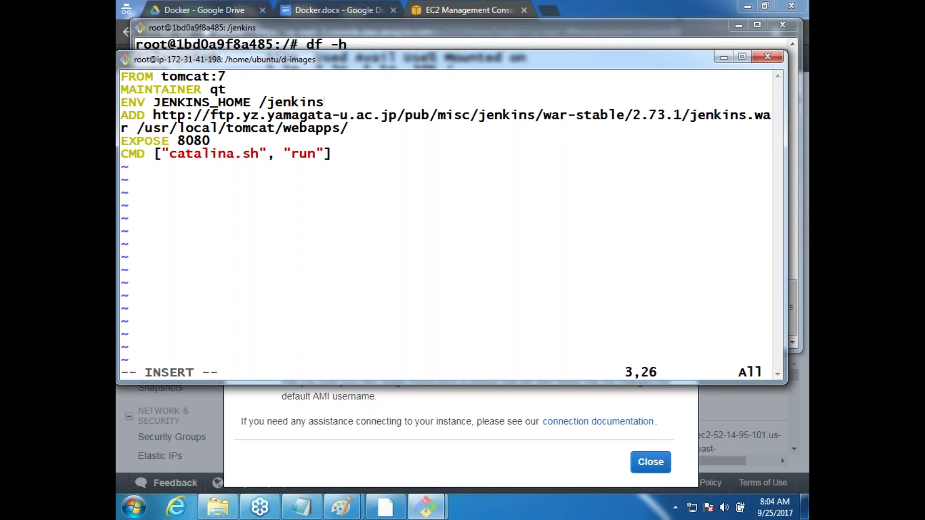
key(Return)
text(VOLUME /jenkins)
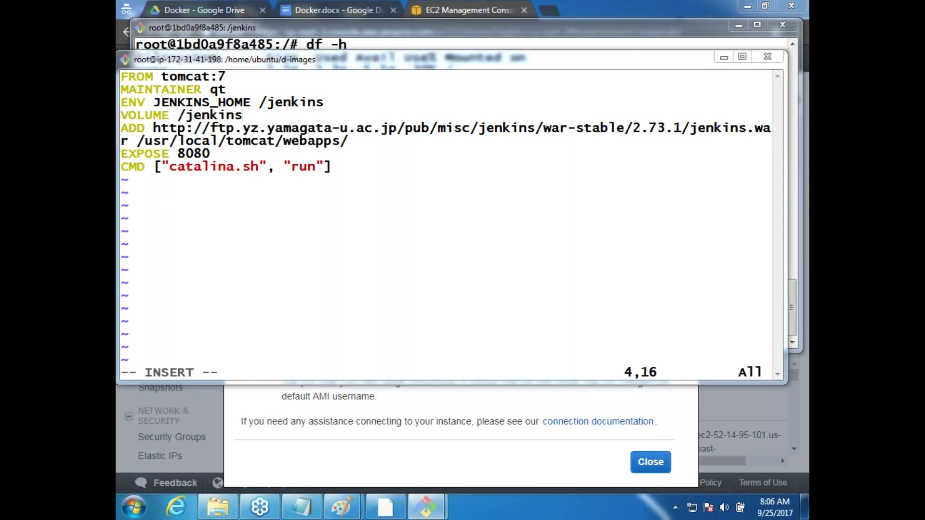
Open Windows Explorer and browse the C: drive to the Lenovo user folder under Users.
key(super+e)
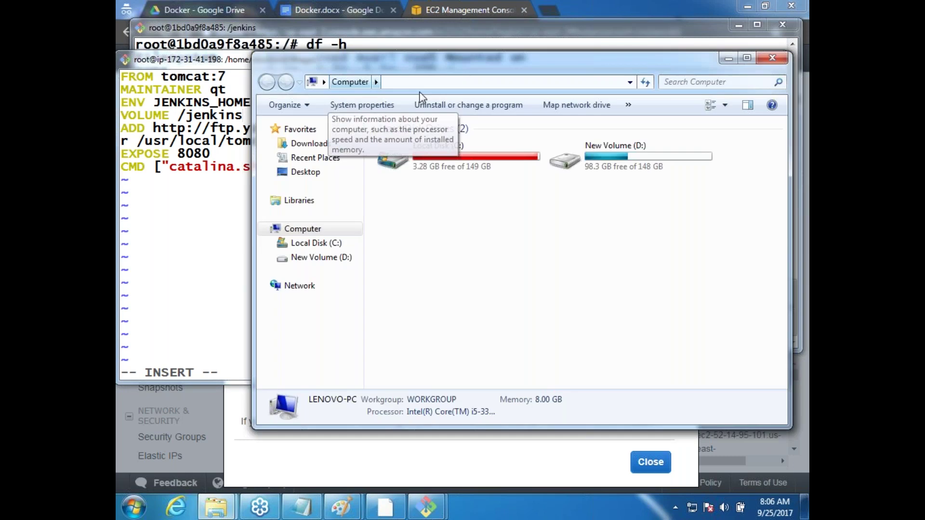
double_click(424, 159)
key(u)
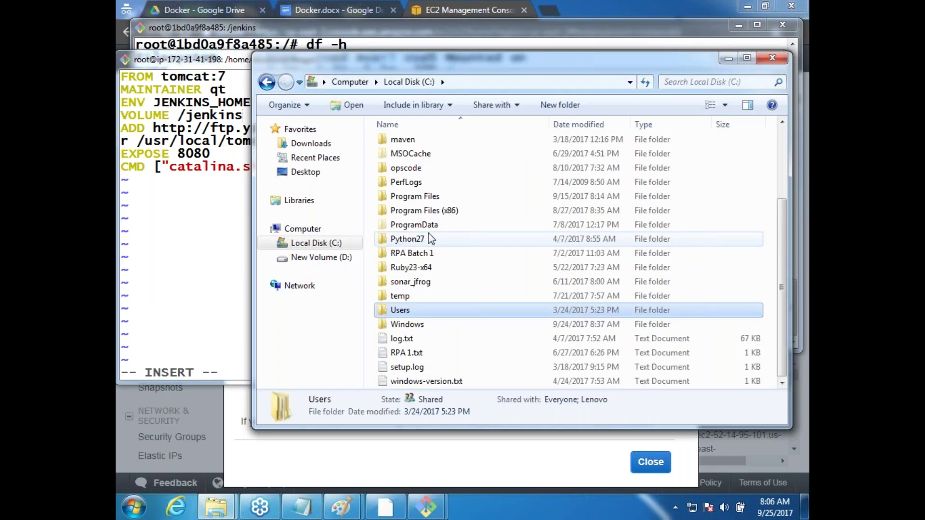
key(Return)
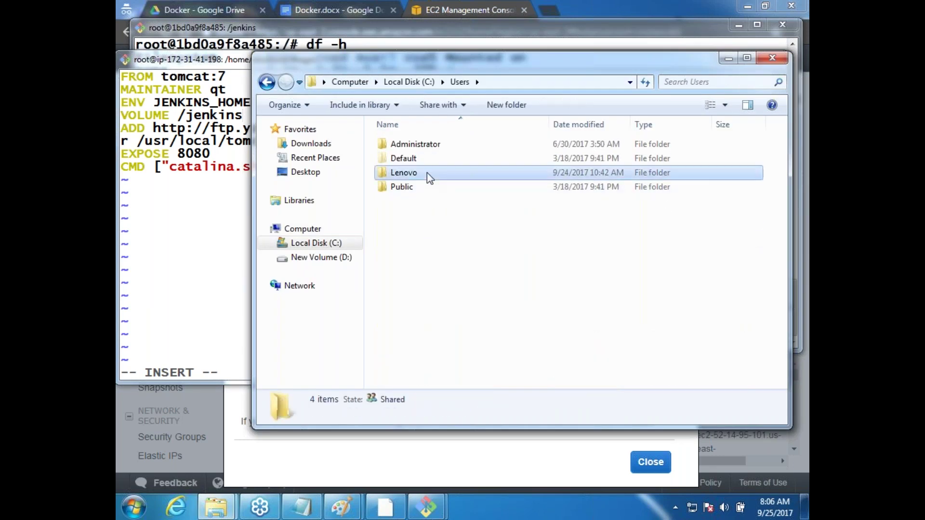
double_click(427, 172)
click(417, 245)
key(Down)
key(Down)
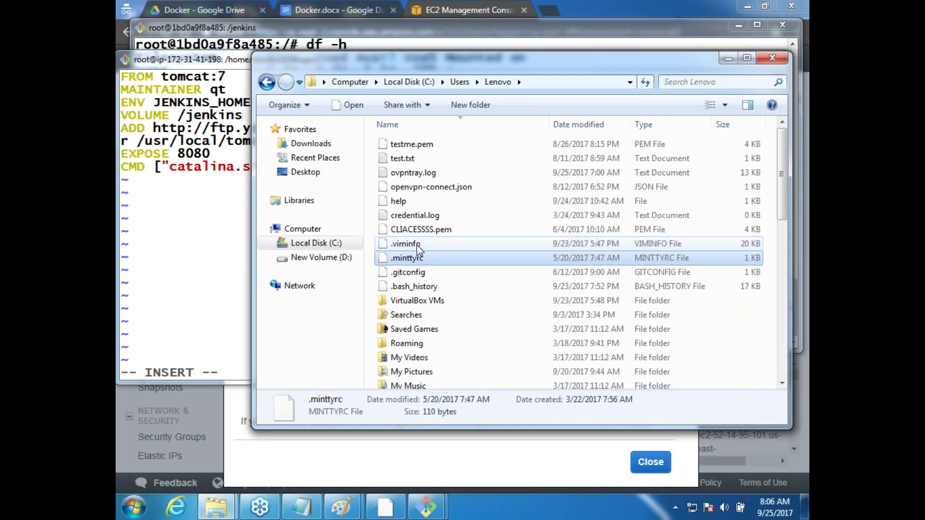
Open a Windows command prompt and list the environment variables starting with J using set J.
key(super+r)
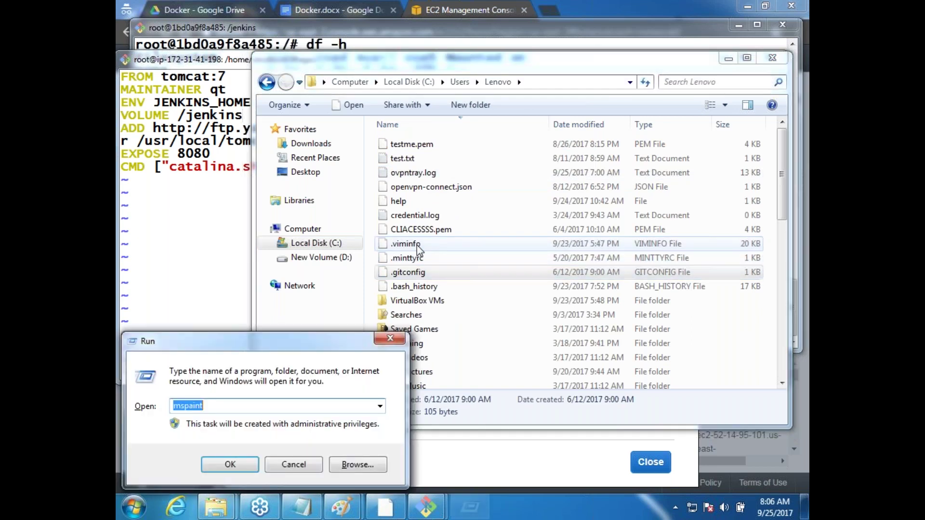
text(cmd)
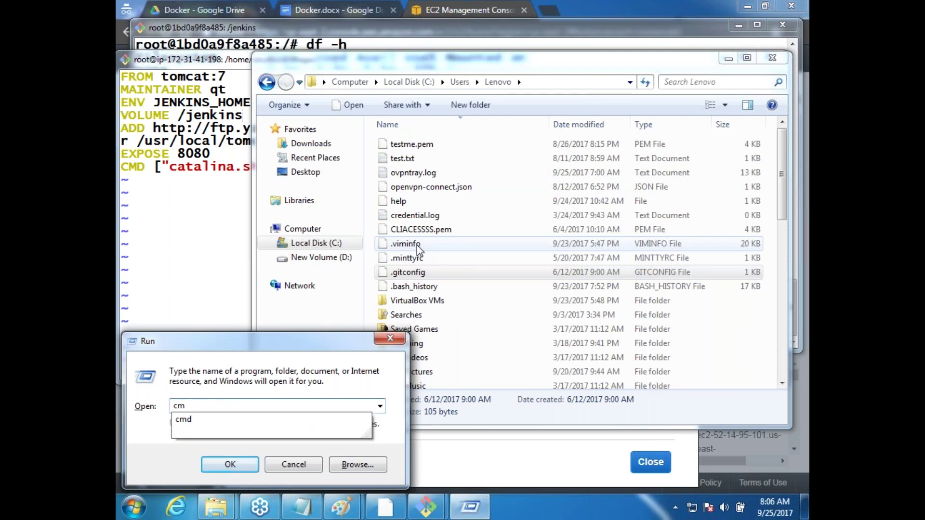
key(Return)
text(set J)
key(Return)
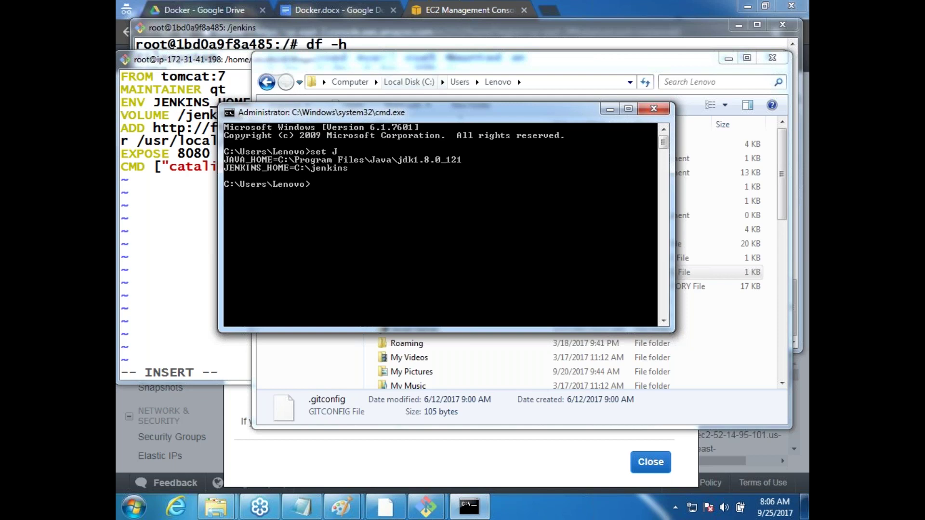
Browse to C:\jenkins in Windows Explorer to view its contents, then return to the command prompt.
click(403, 82)
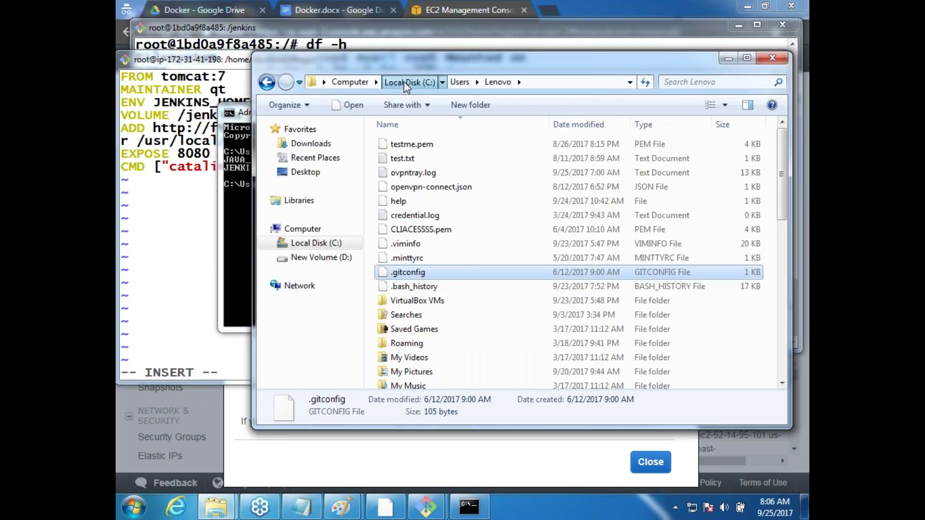
click(404, 82)
click(407, 199)
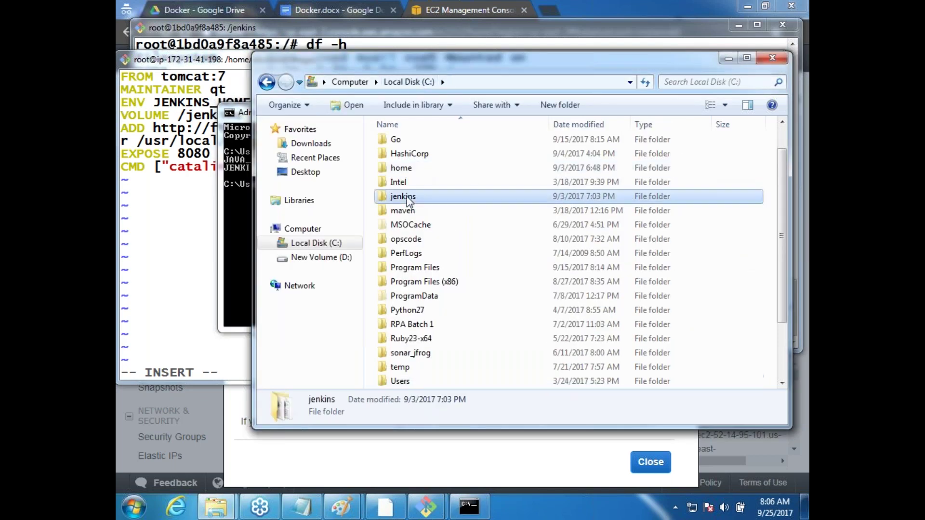
double_click(408, 199)
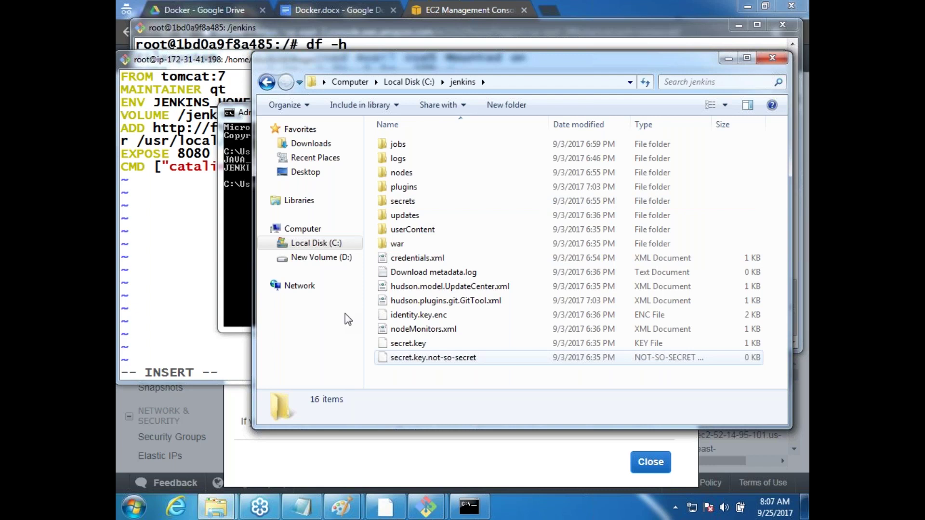
click(249, 111)
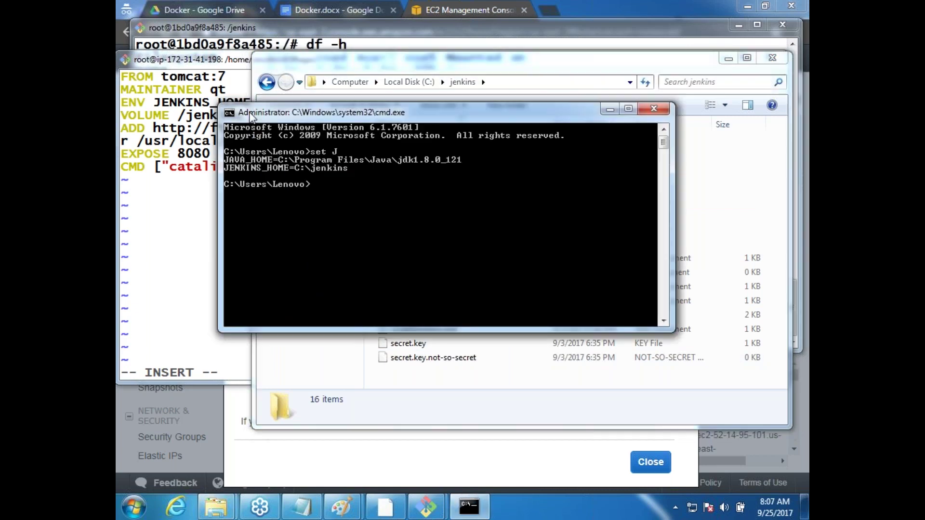
Return to the Dockerfile in the host terminal and quit vi with :q!, discarding the changes.
click(234, 92)
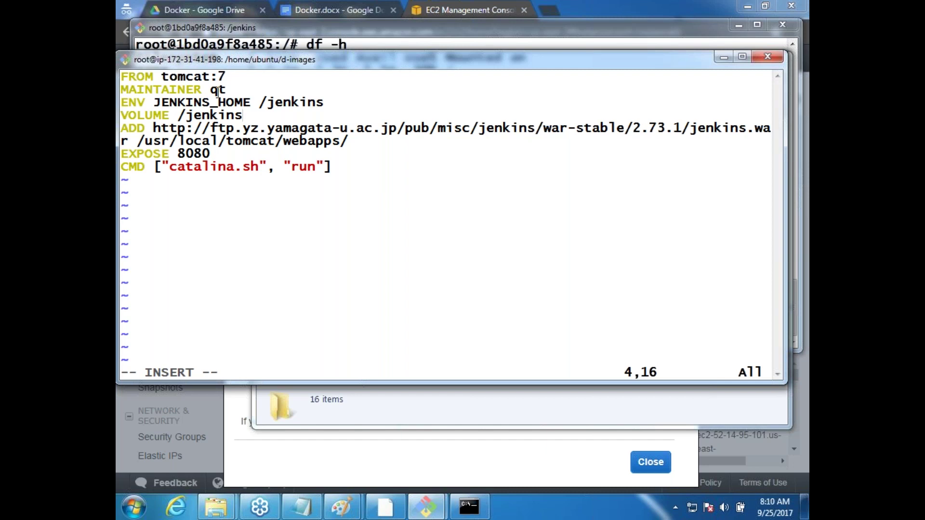
key(Escape)
text(:)
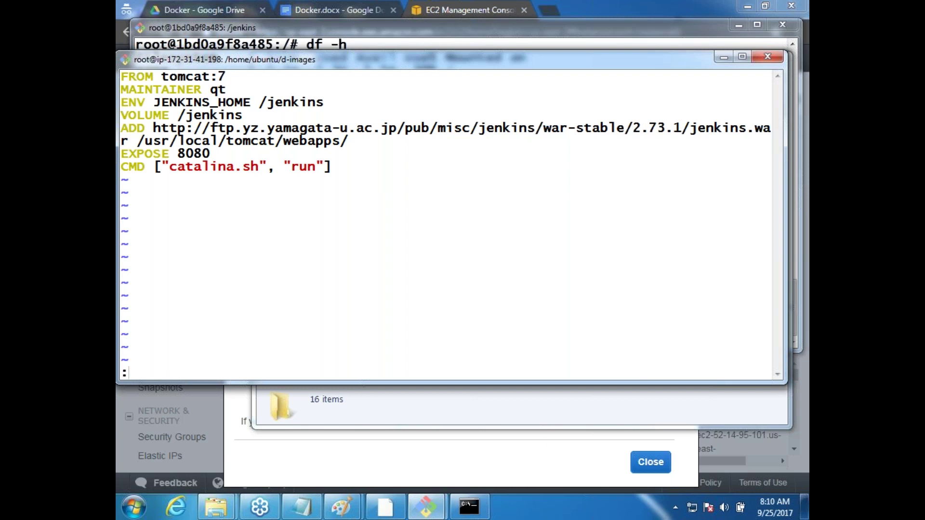
text(q!)
key(Return)
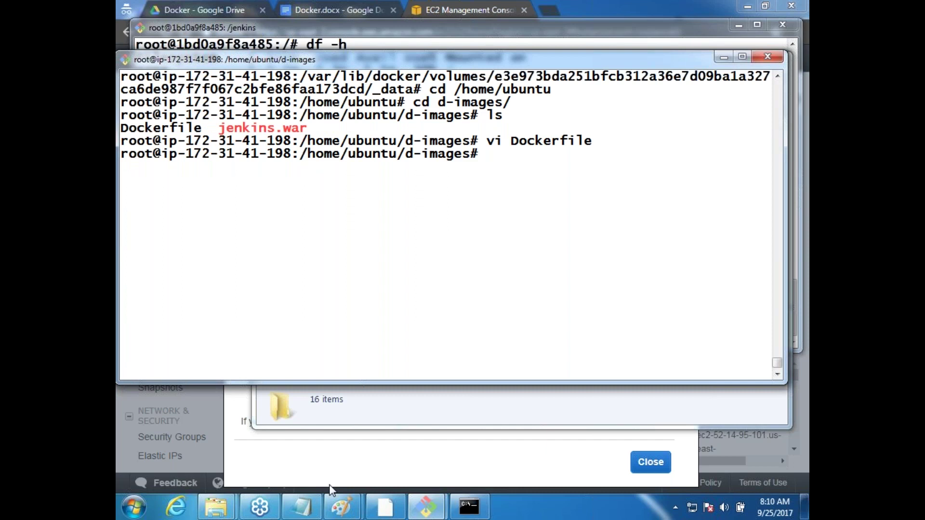
Switch to the Paint diagram of the load-balanced apps with persistent storage to review it.
click(343, 506)
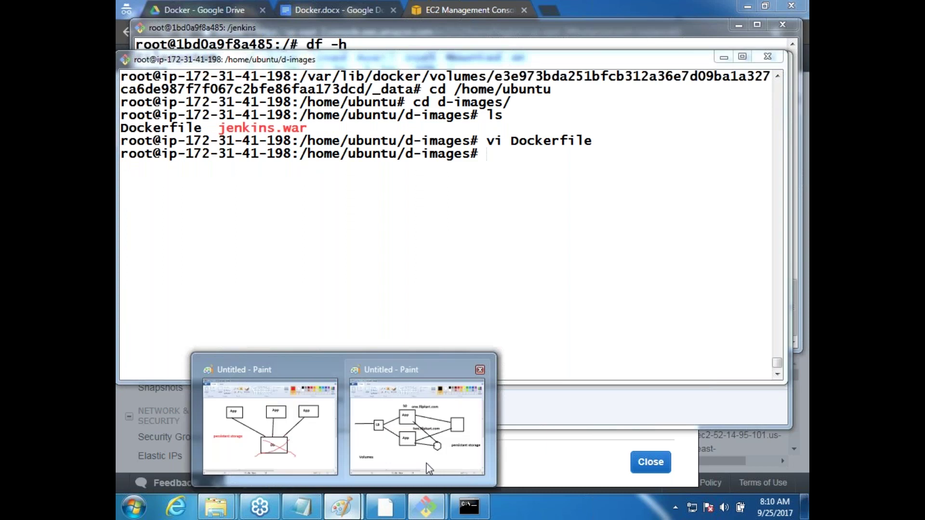
mouse_move(451, 441)
click(416, 426)
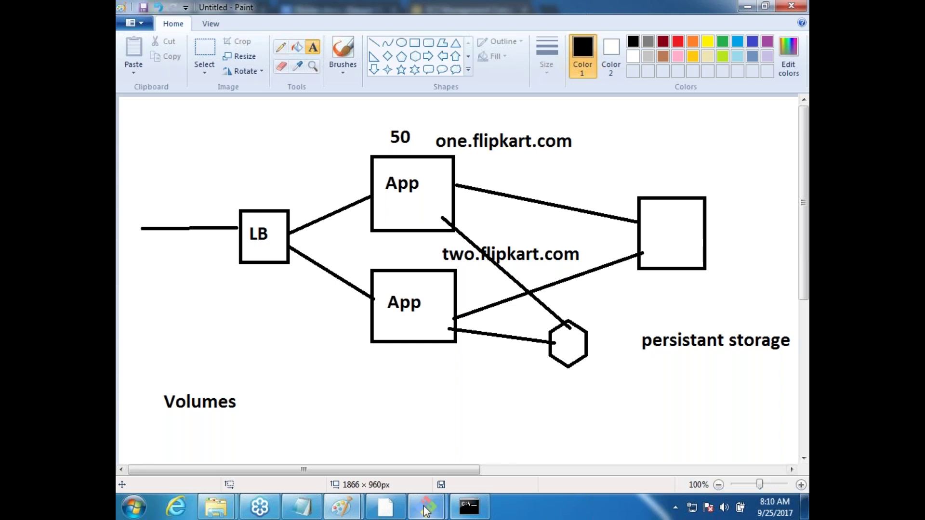
In the host terminal, enter the command docker run -v /home/ubuntu/d-images/ ubuntu:14.04 without running it.
mouse_move(426, 509)
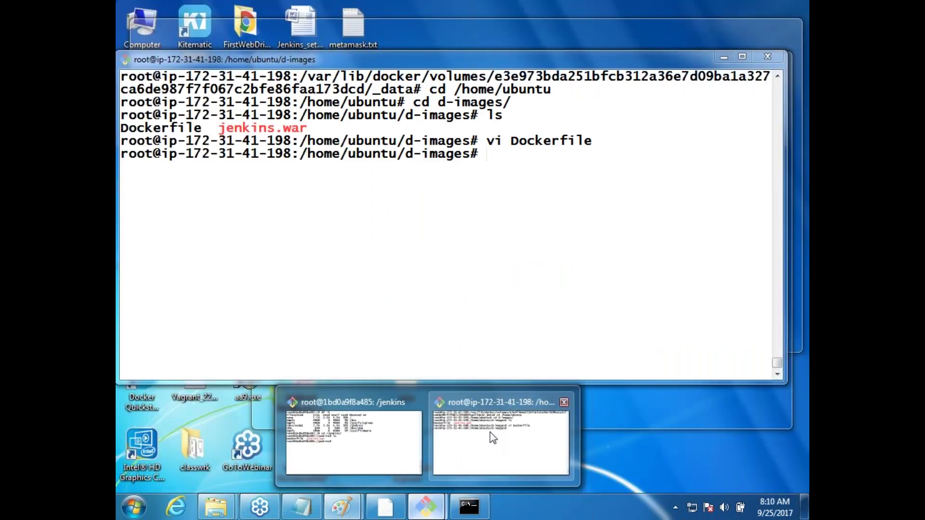
click(490, 433)
text(docekr)
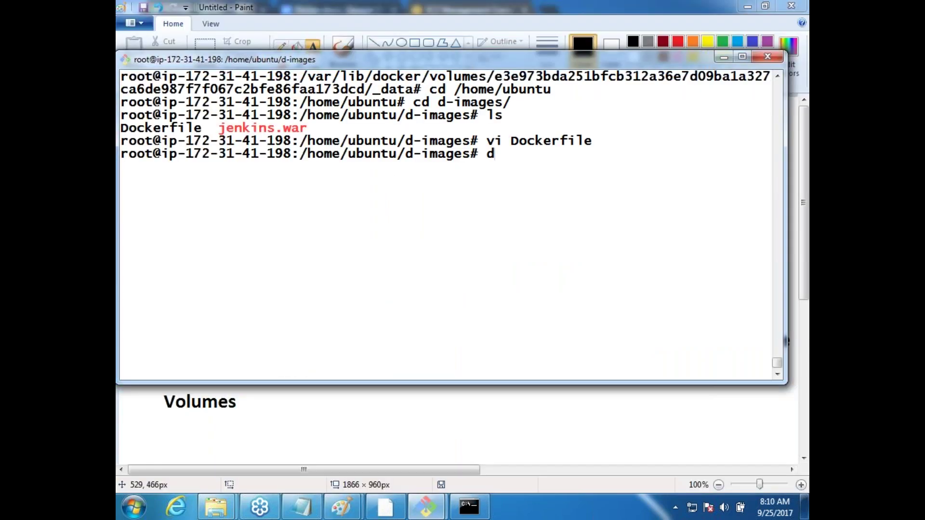
key(BackSpace)
key(BackSpace)
key(BackSpace)
text(ker run -)
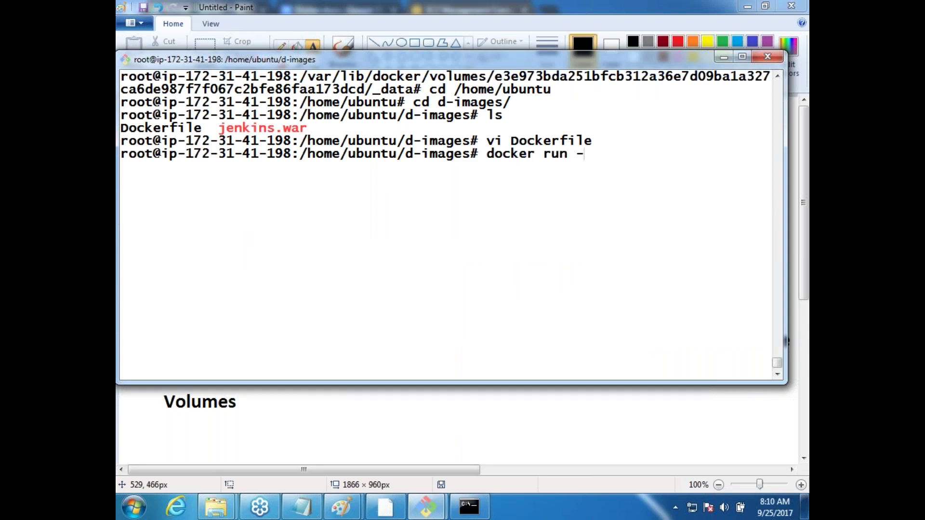
text(v /home/ubuntu/d)
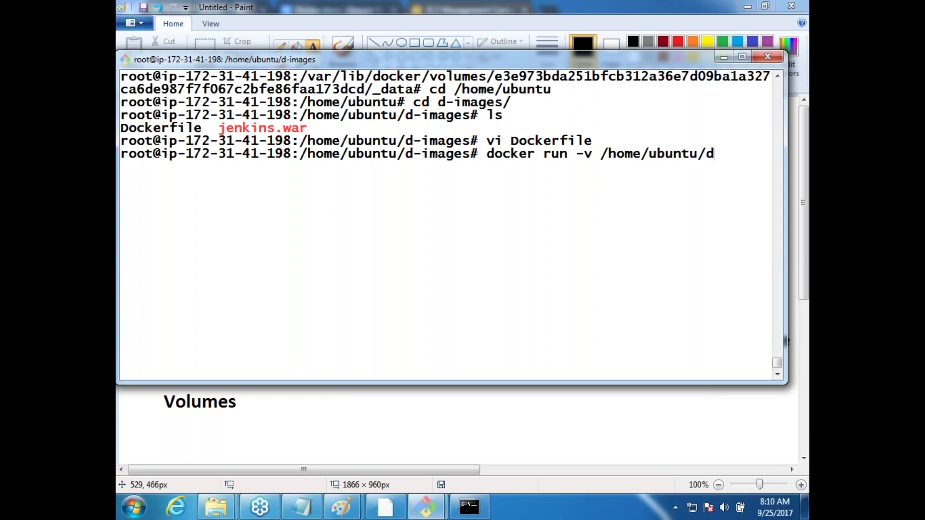
key(Tab)
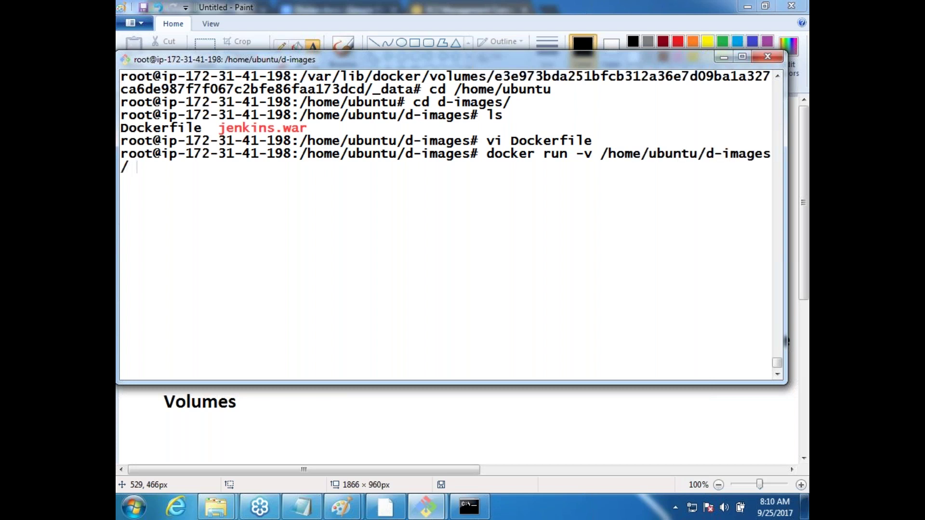
text(ubunu)
key(BackSpace)
text(tu:14.04)
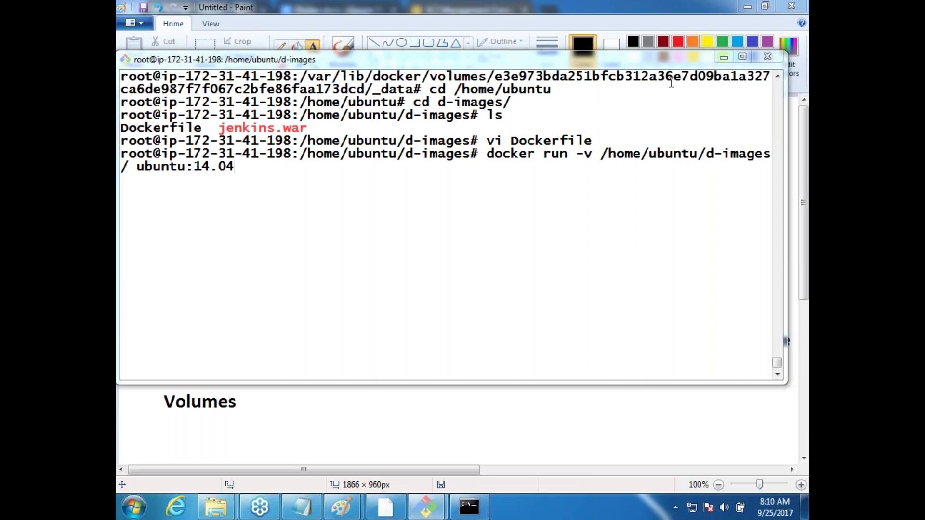
Check the first container's terminal showing its /jenkins mount, then return to the host terminal.
key(alt+Tab)
key(alt+Tab)
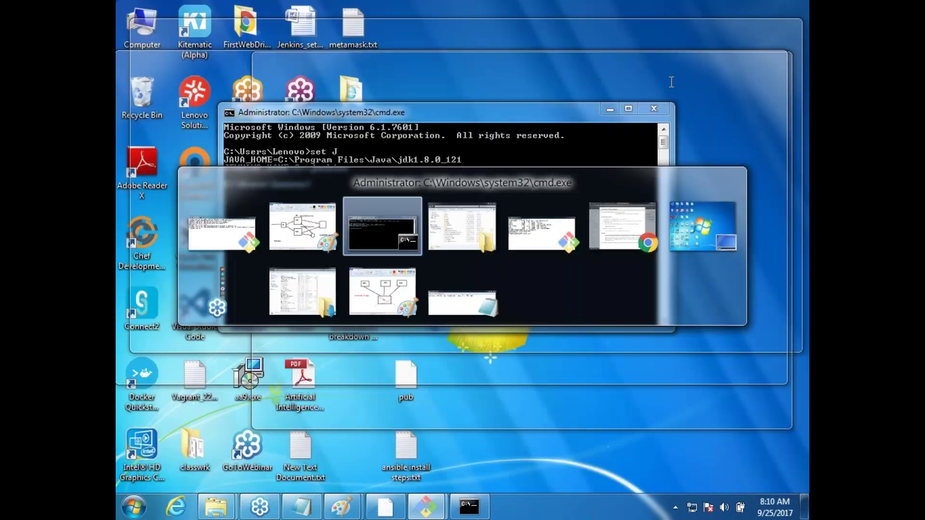
key(alt+Tab)
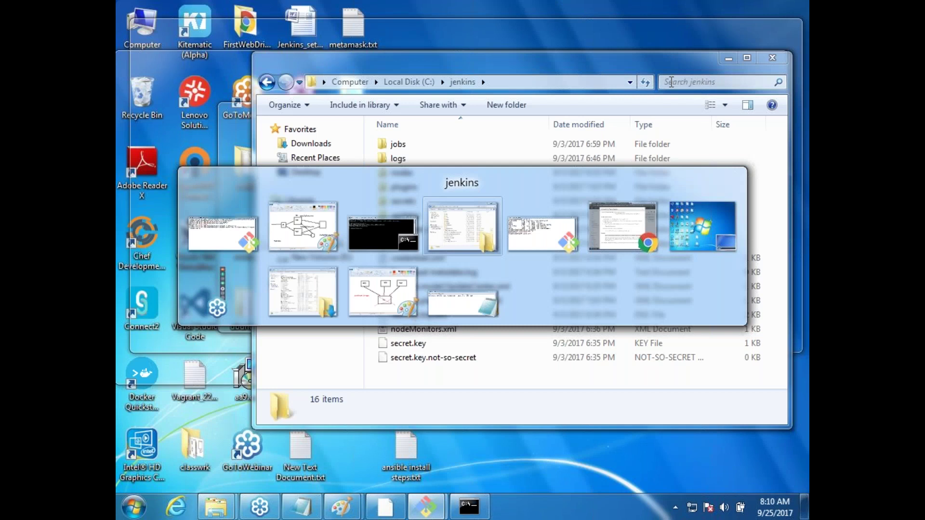
key(alt+Tab)
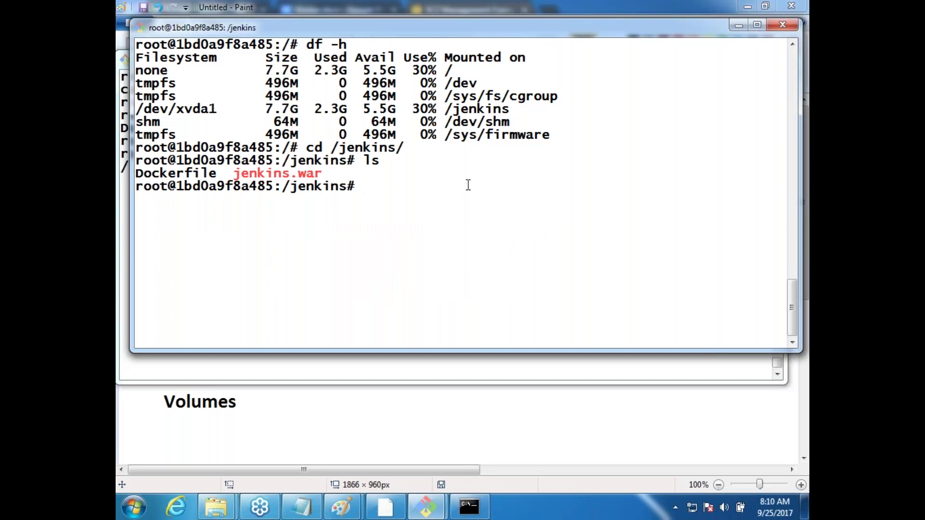
click(396, 367)
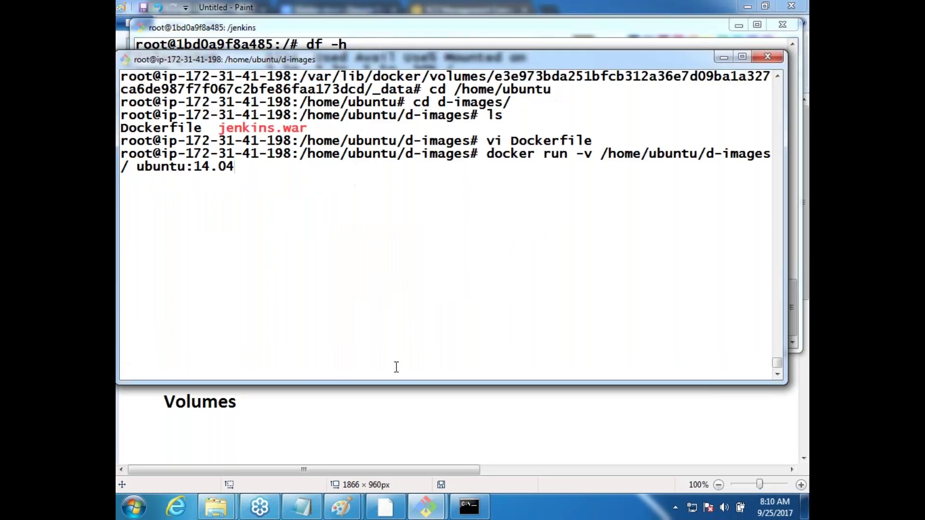
Add the -it option and /bin/bash to the pending docker run command and run it.
key(Left)
key(Left)
key(Left)
text(-it )
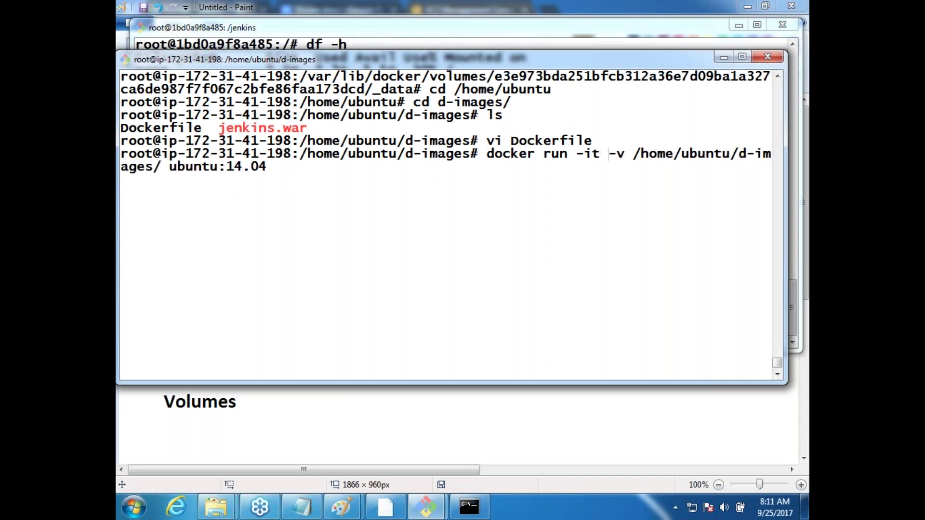
text( /bin/bahs)
key(BackSpace)
key(BackSpace)
text(sh)
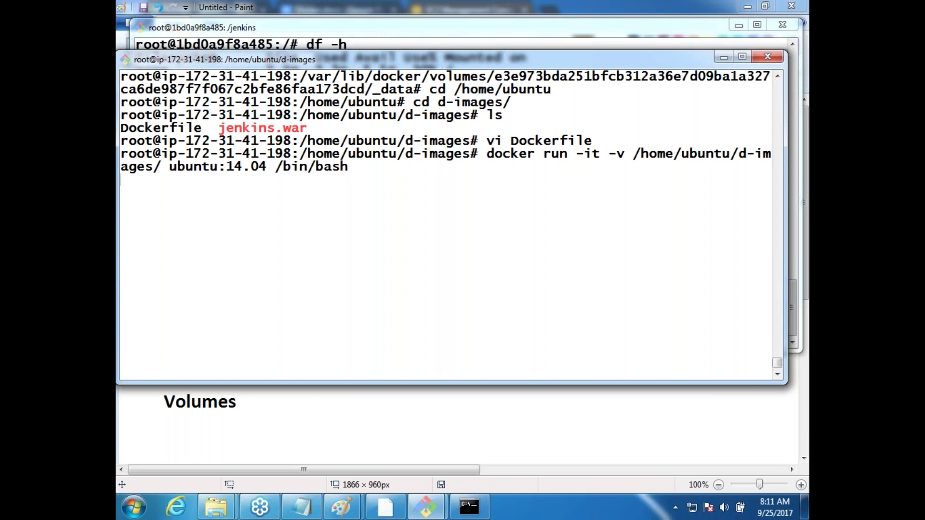
key(Return)
Discard the unfinished cd command and exit the container shell.
text(cd /j)
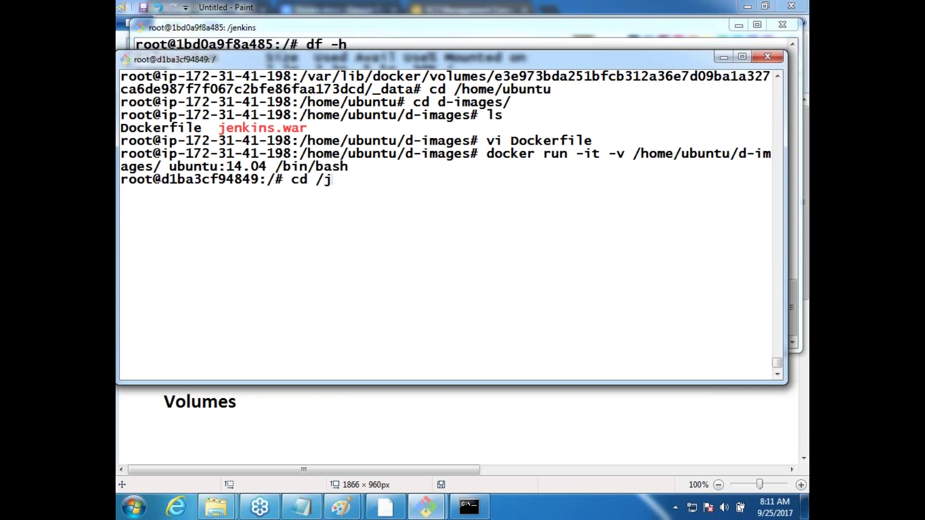
text(e)
key(BackSpace)
key(BackSpace)
key(BackSpace)
key(BackSpace)
key(BackSpace)
key(BackSpace)
text(exit)
key(Return)
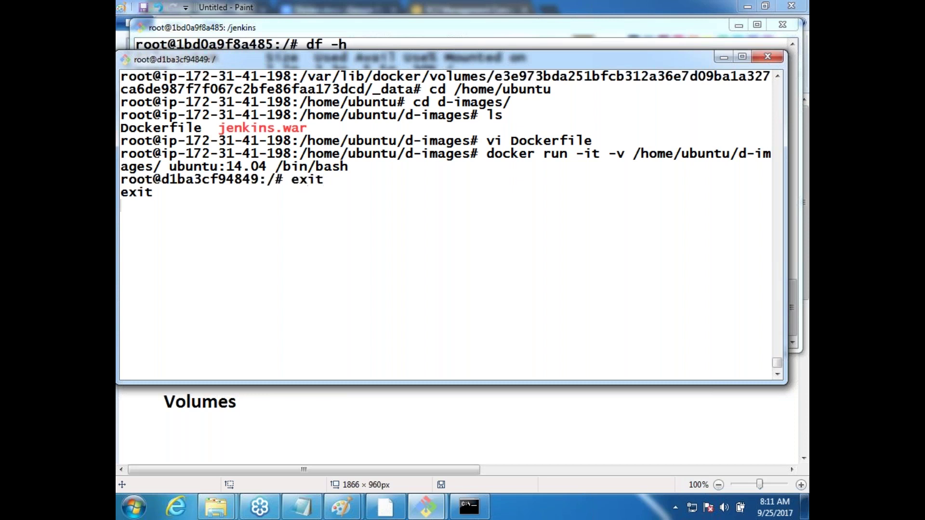
Run a new ubuntu:14.04 container with /home/ubuntu/d-images/ mounted at /jenkins, and list the contents of /jenkins inside it.
key(Up)
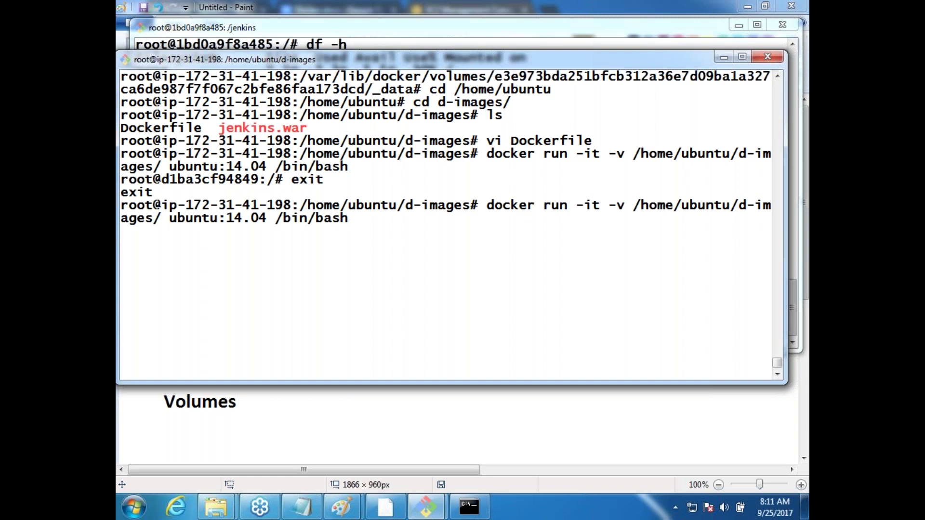
text(:/jenkins)
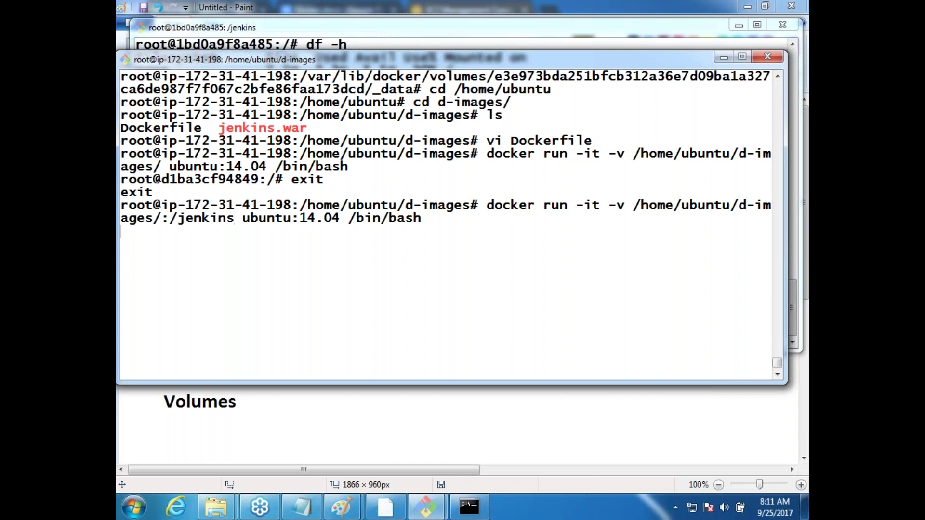
text(cd)
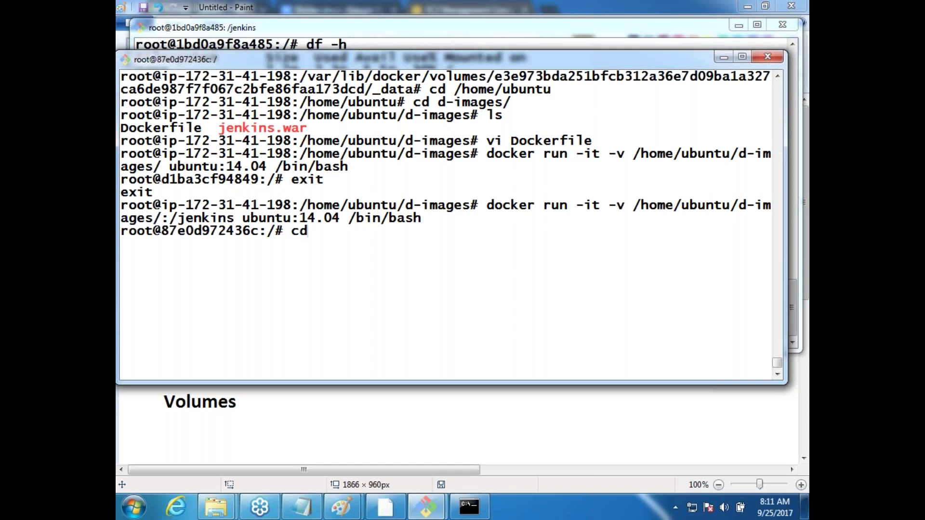
text( ./jenkins/)
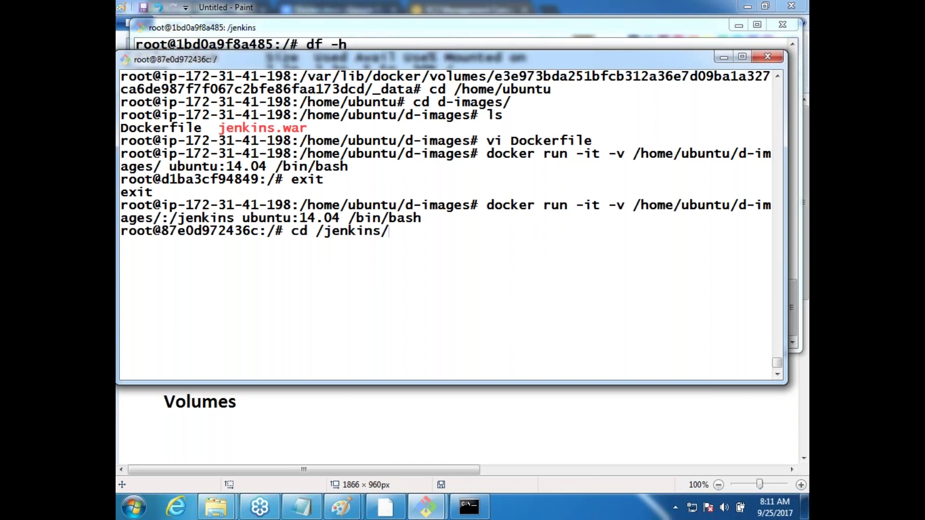
key(Return)
text(ls)
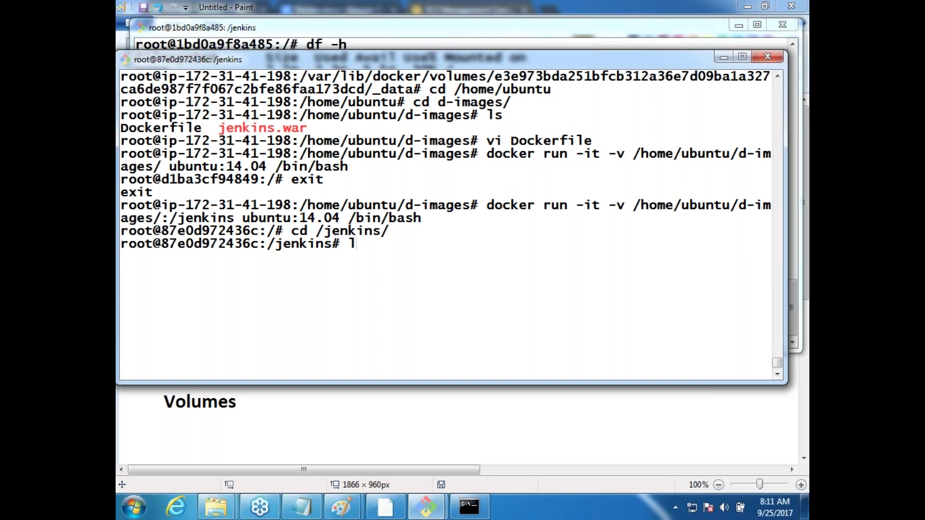
key(Return)
Create an empty file named 1.txt in the new container's /jenkins directory using touch.
text(touch)
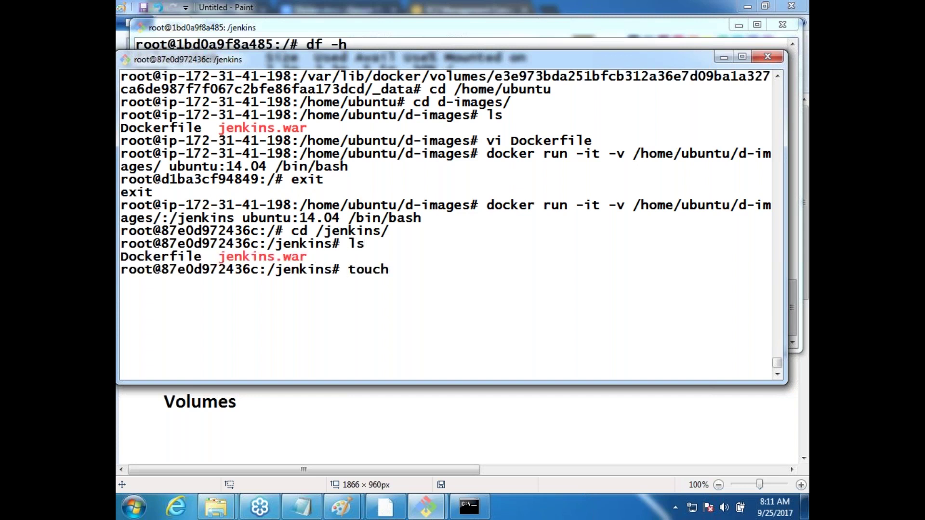
text( 1.txt)
key(Return)
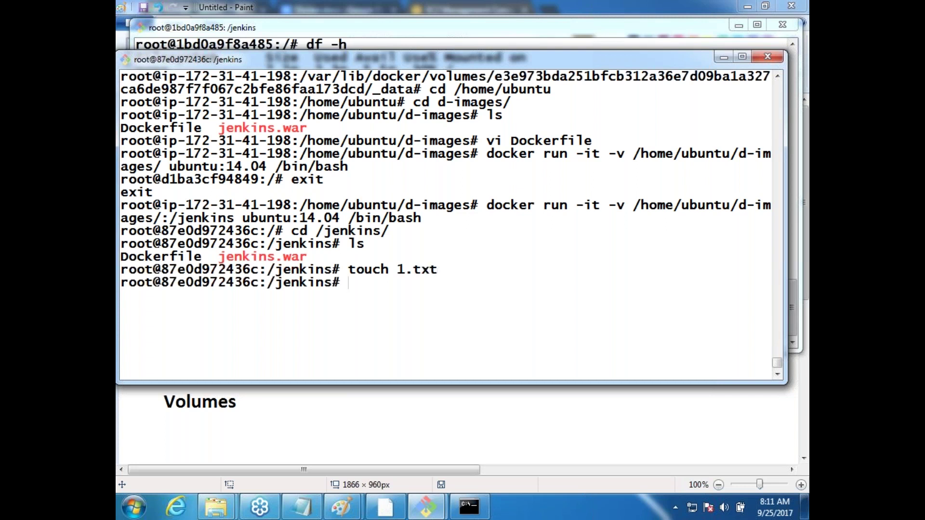
List the contents of /jenkins in the first container's terminal.
click(470, 37)
text(ls)
key(Return)
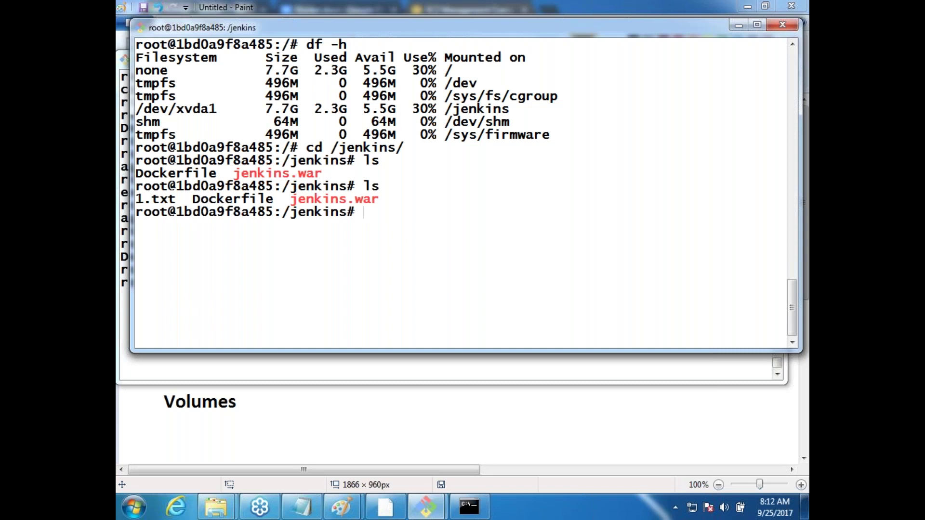
Append the text helloworld to 1.txt from the first container using echo helloworld >> 1.txt.
text(r)
text(ch)
key(BackSpace)
key(BackSpace)
key(BackSpace)
text(echo "hello)
key(BackSpace)
key(BackSpace)
key(BackSpace)
key(BackSpace)
key(BackSpace)
key(BackSpace)
key(BackSpace)
key(BackSpace)
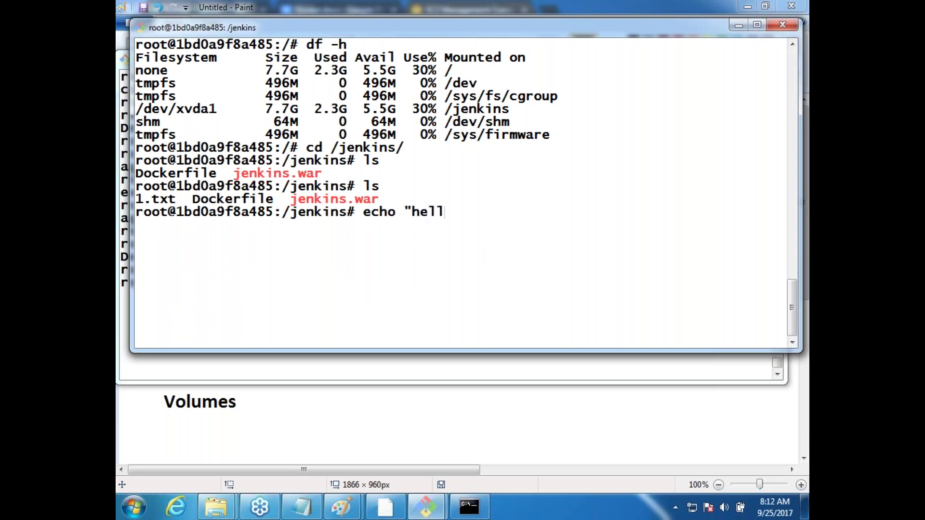
key(BackSpace)
text(cho)
key(BackSpace)
key(BackSpace)
key(BackSpace)
text(ch)
key(BackSpace)
key(BackSpace)
text(ho hellowork)
key(BackSpace)
text(ld >)
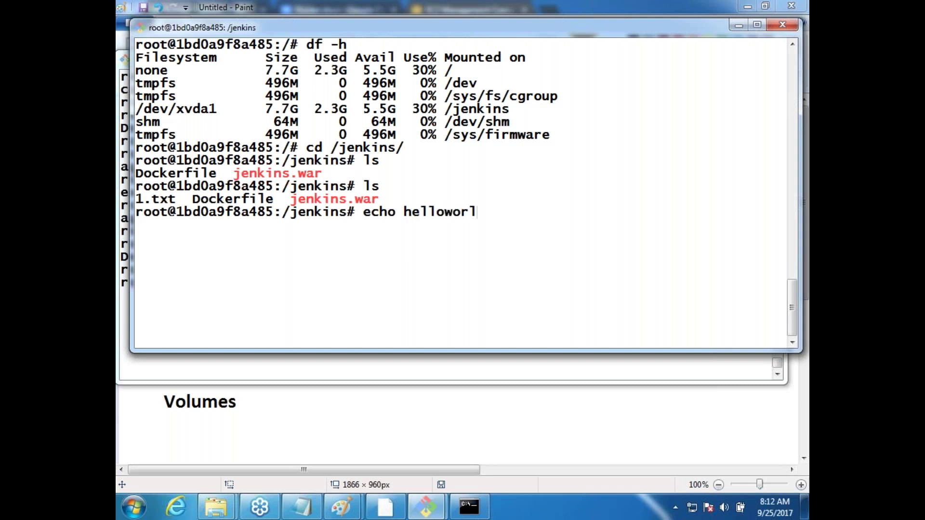
text(> 1.txt)
key(Return)
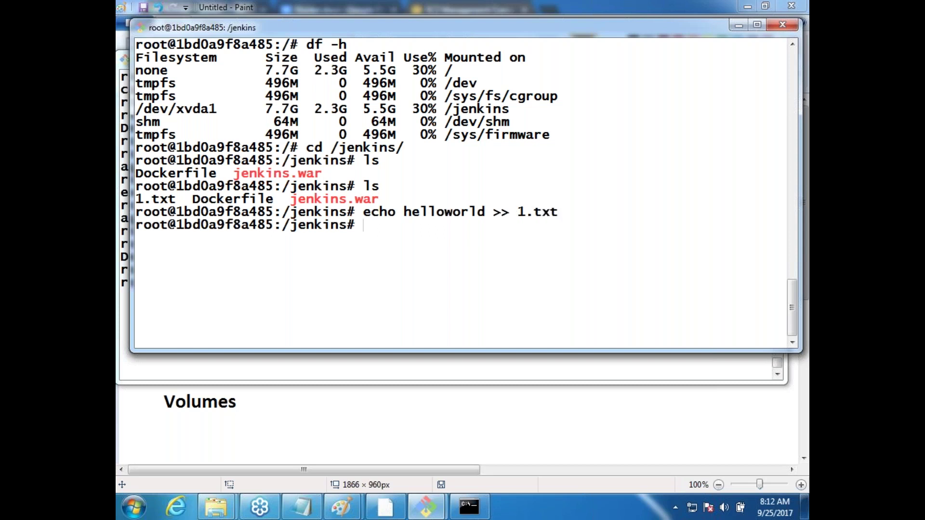
Display the contents of 1.txt with cat in the first container, then in the second container.
text(cat 1.txt)
key(Return)
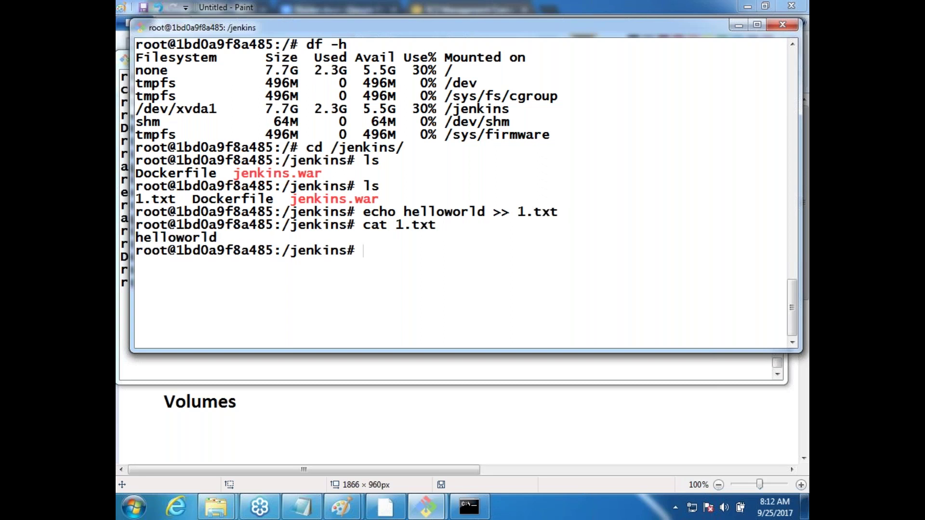
click(508, 378)
text(cat 1.txt)
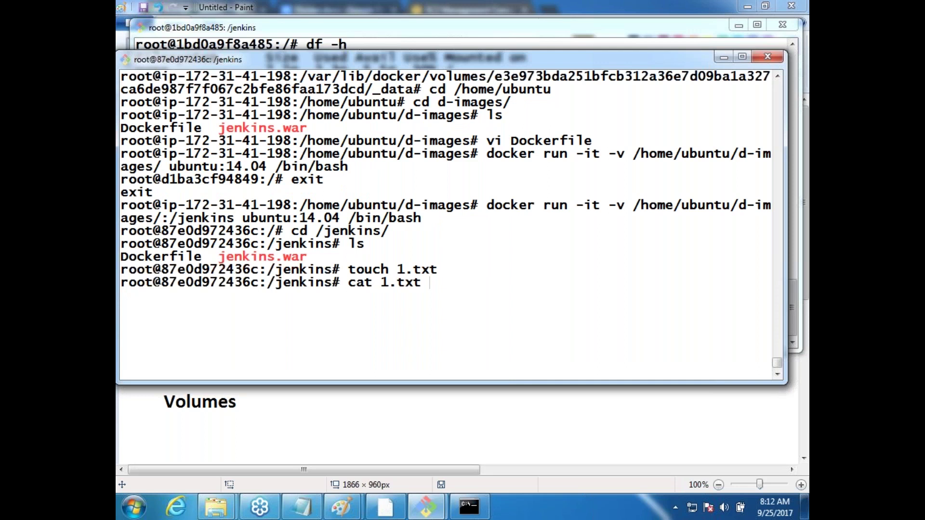
key(Return)
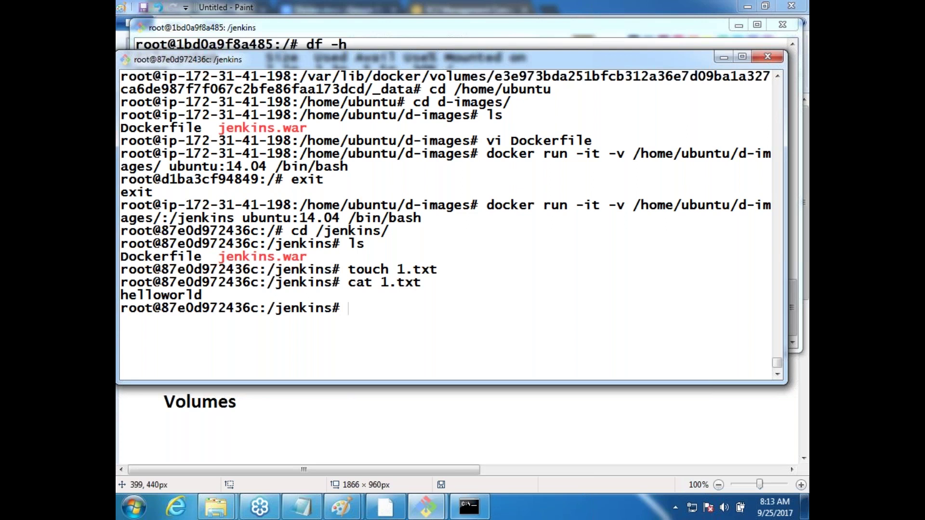
Switch back to the Paint diagram of the load balancer, the two App boxes and persistent storage.
click(392, 506)
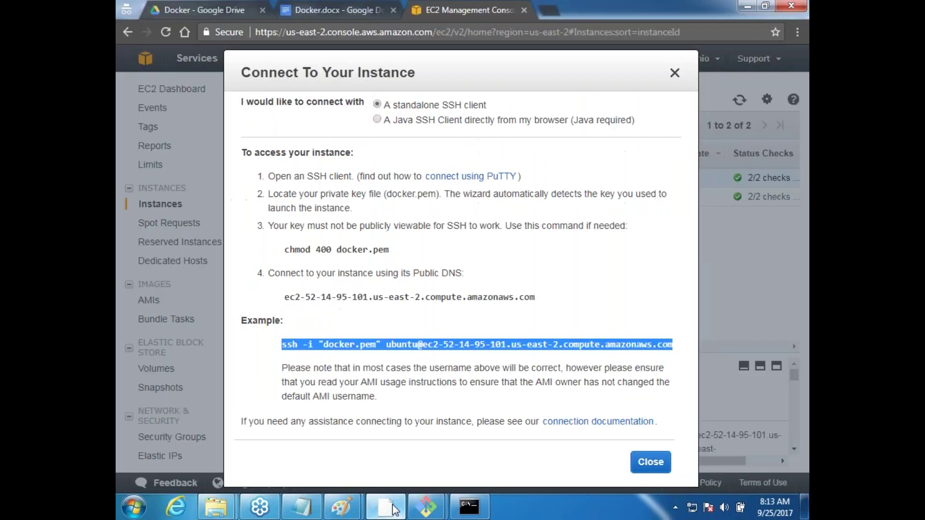
click(344, 510)
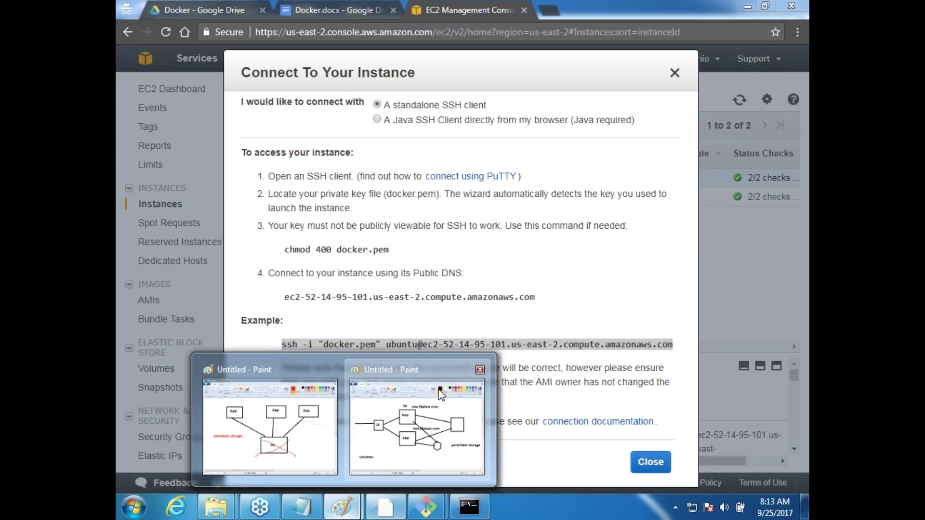
click(410, 434)
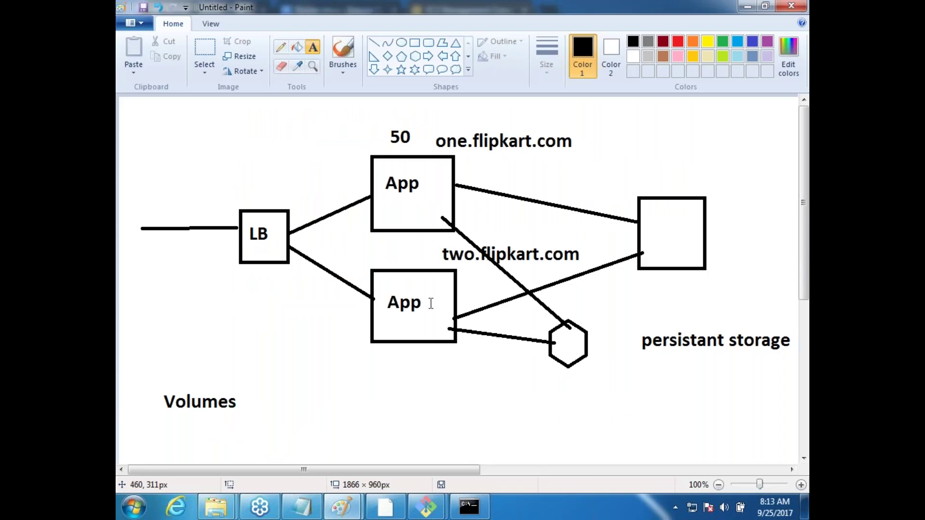